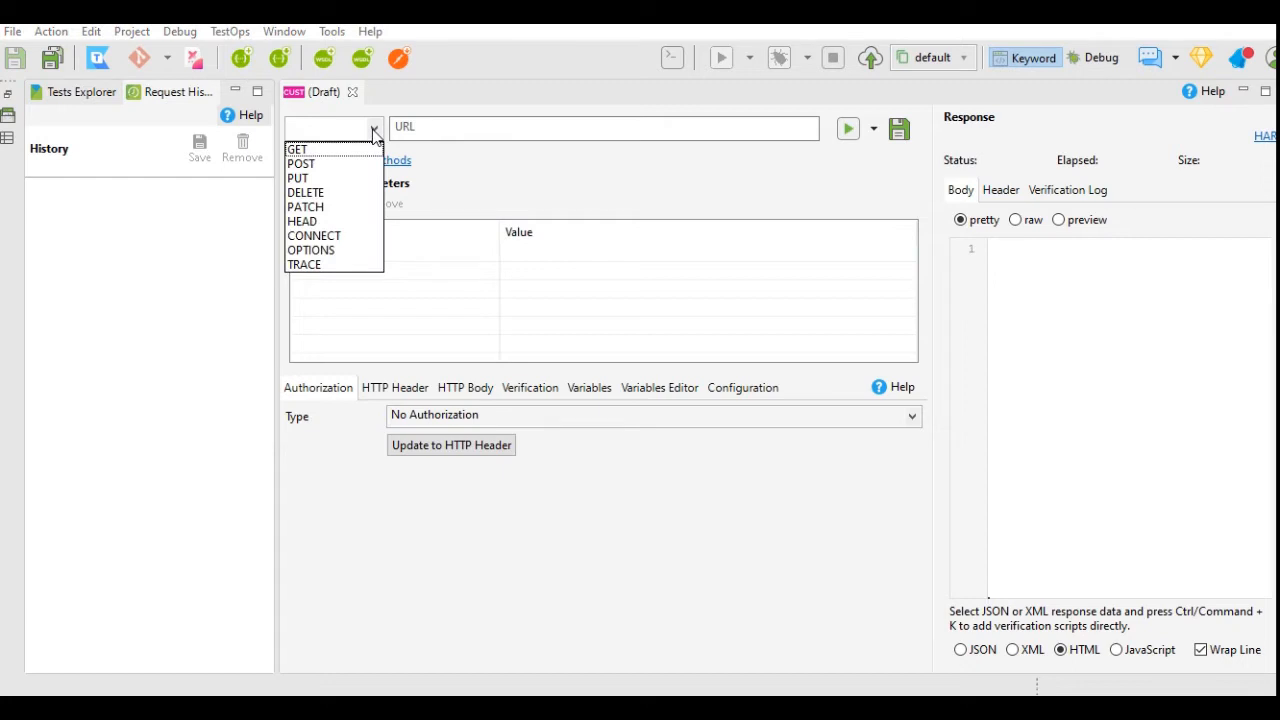
{"action": "left_click", "coordinate": [305, 165]}
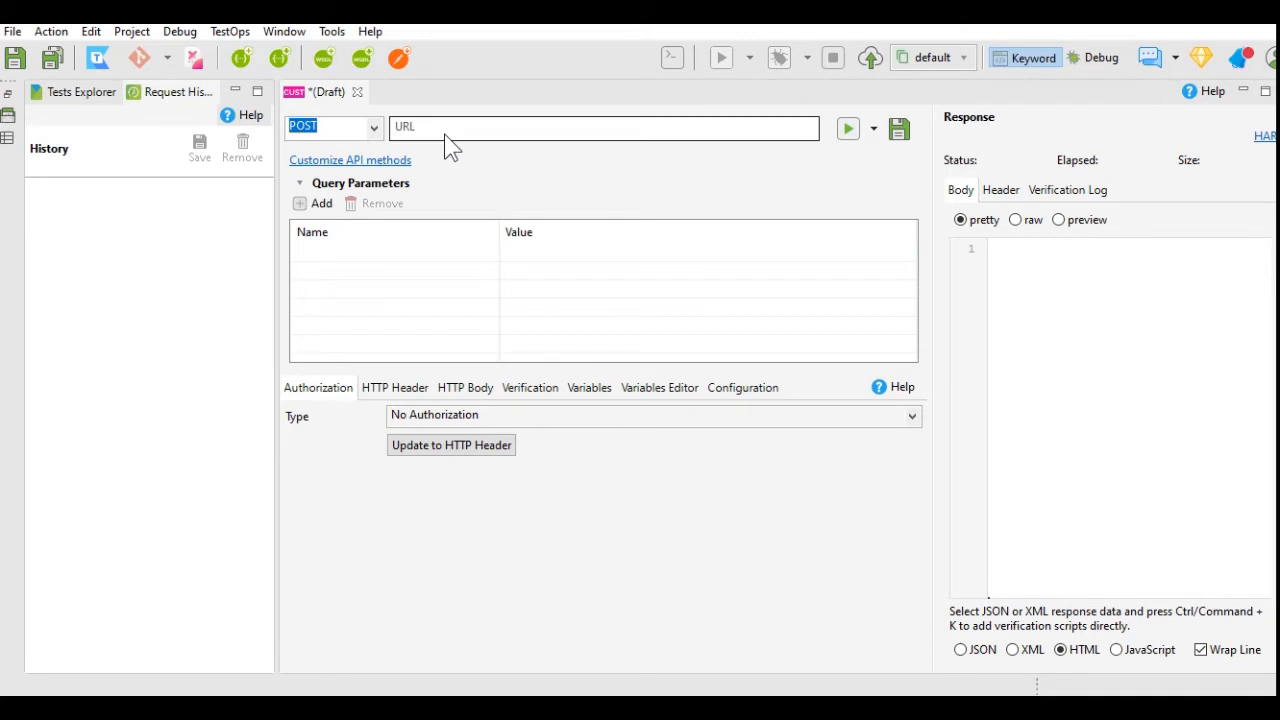
{"action": "key", "text": "alt+Tab"}
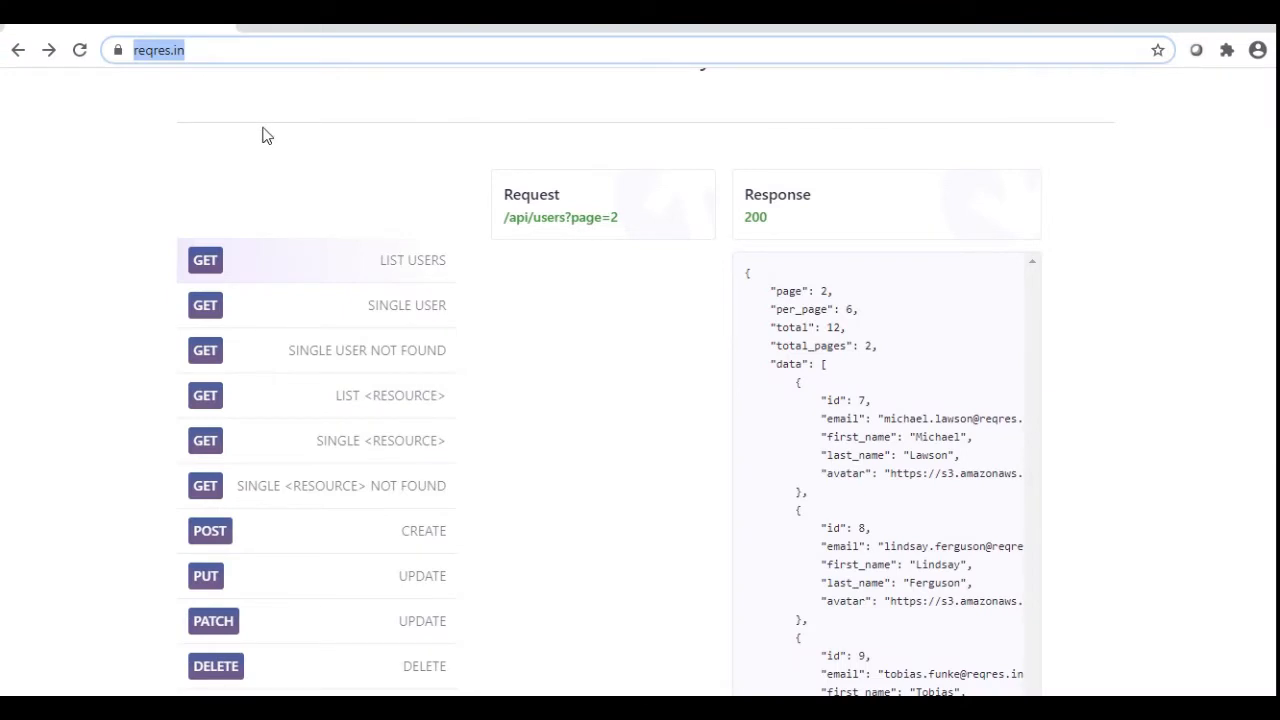
{"action": "left_click", "coordinate": [210, 539]}
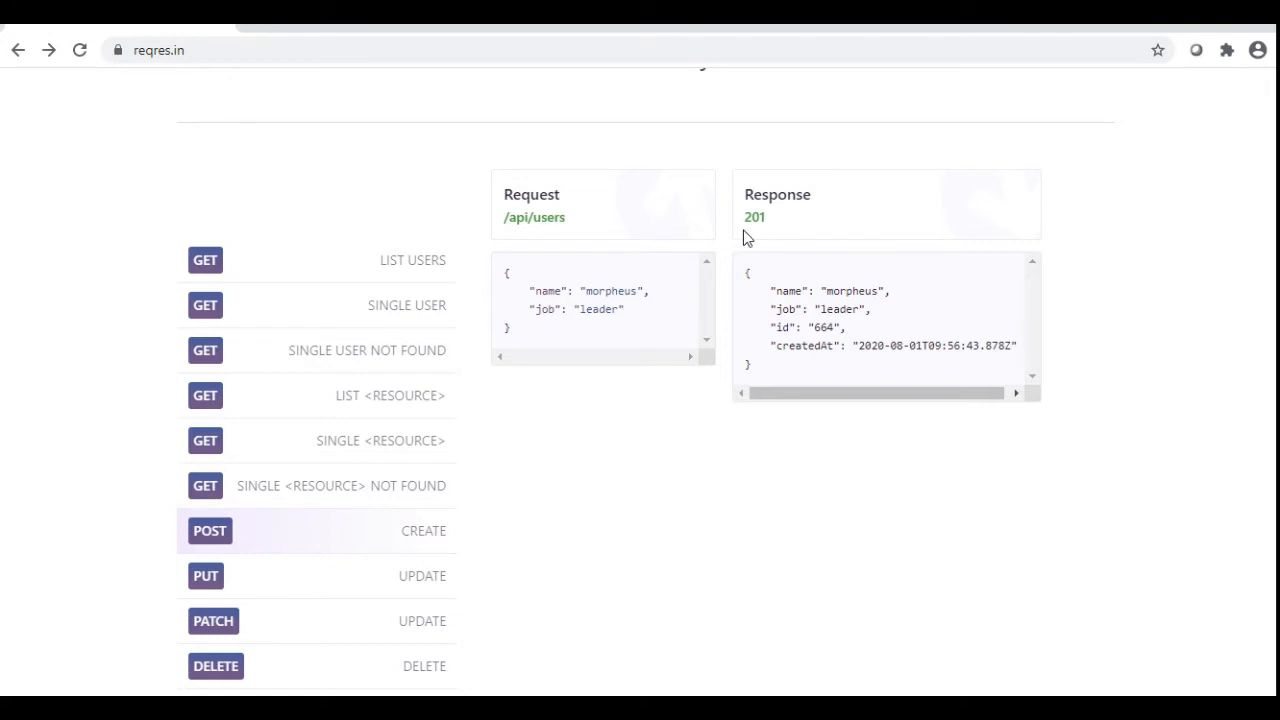
{"action": "left_click", "coordinate": [527, 220]}
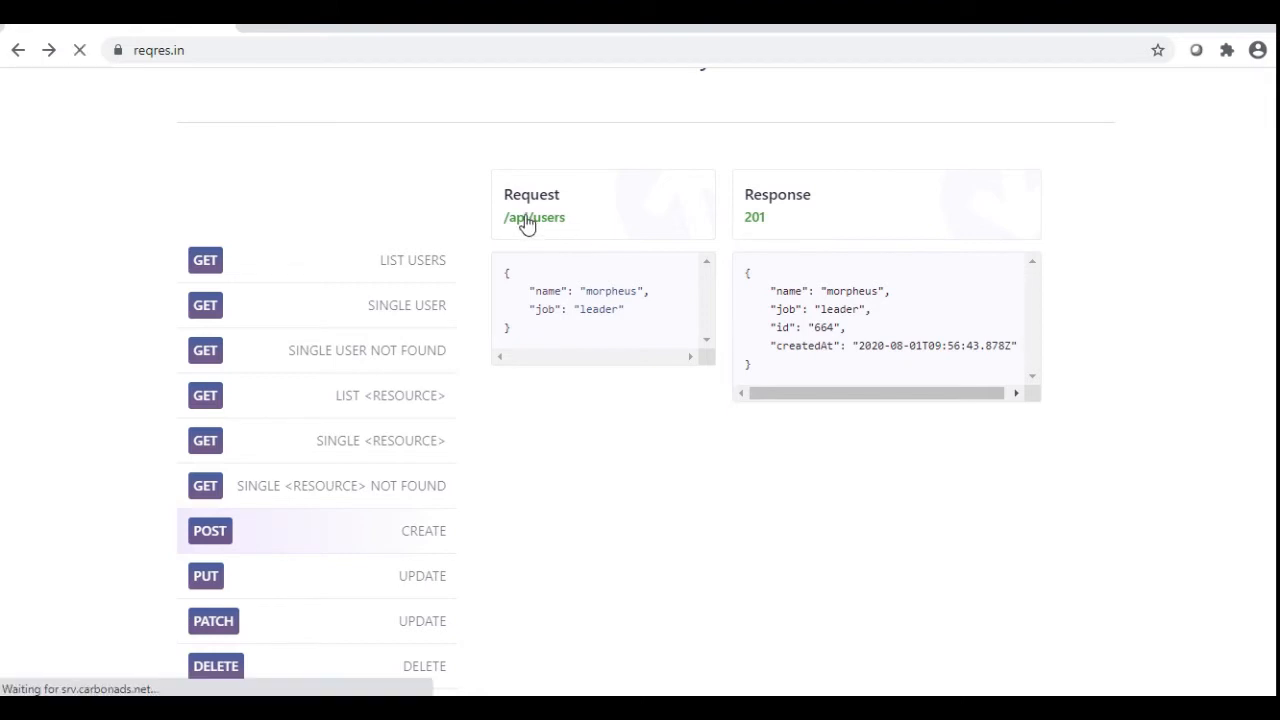
{"action": "left_click", "coordinate": [259, 52]}
{"action": "key", "text": "ctrl+c"}
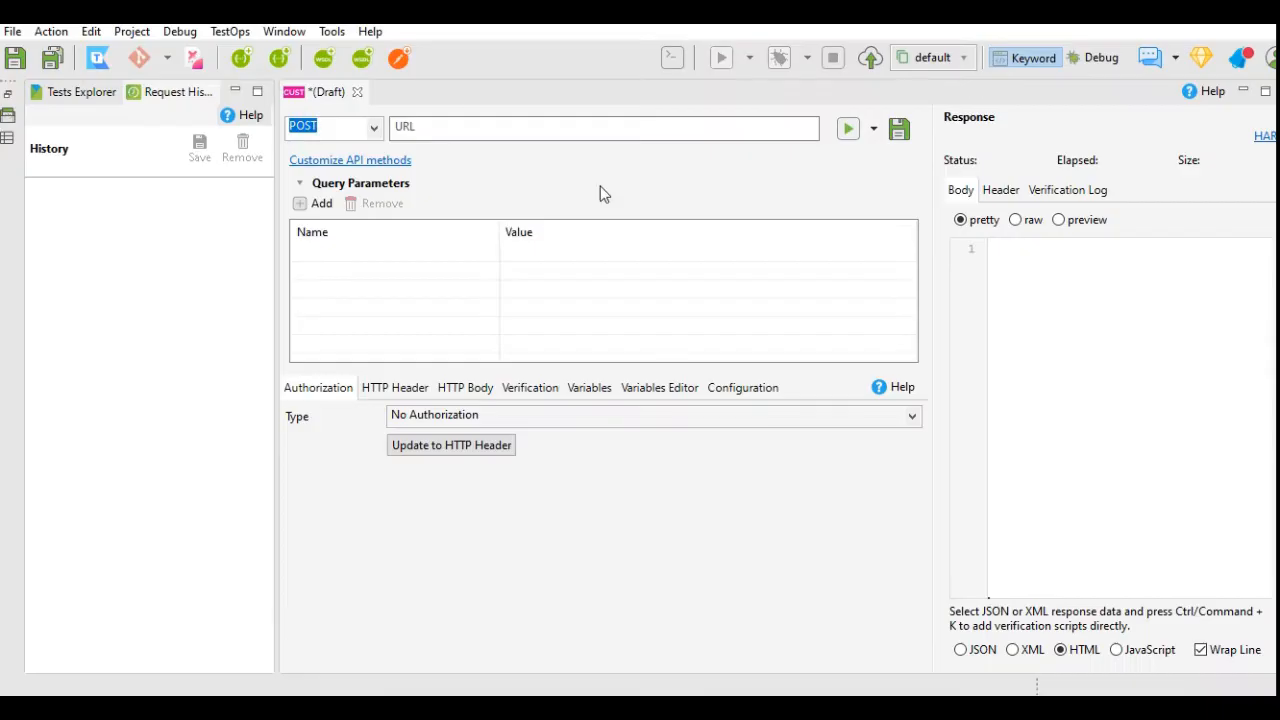
{"action": "left_click", "coordinate": [557, 130]}
{"action": "key", "text": "ctrl+v"}
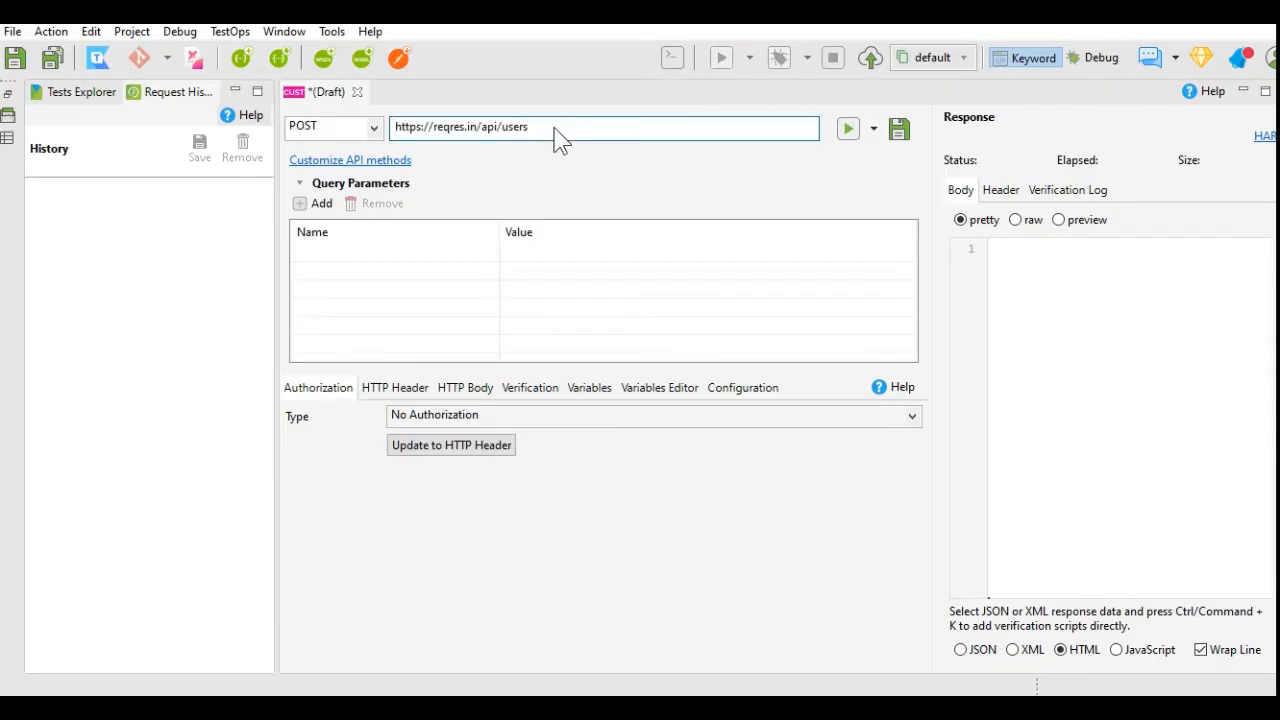
Review the HTTP body types text, x-www-form-urlencoded, form-data and file, including the formats offered for a text body.
{"action": "left_click", "coordinate": [473, 388]}
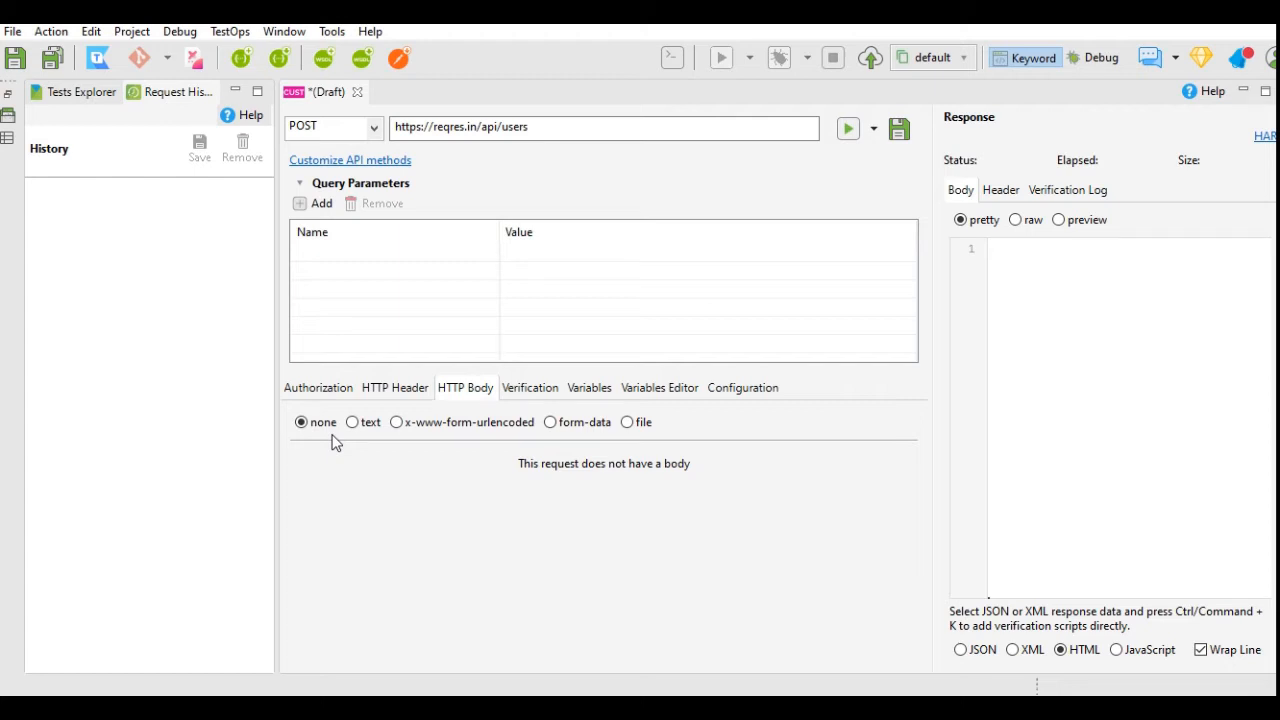
{"action": "left_click", "coordinate": [372, 425]}
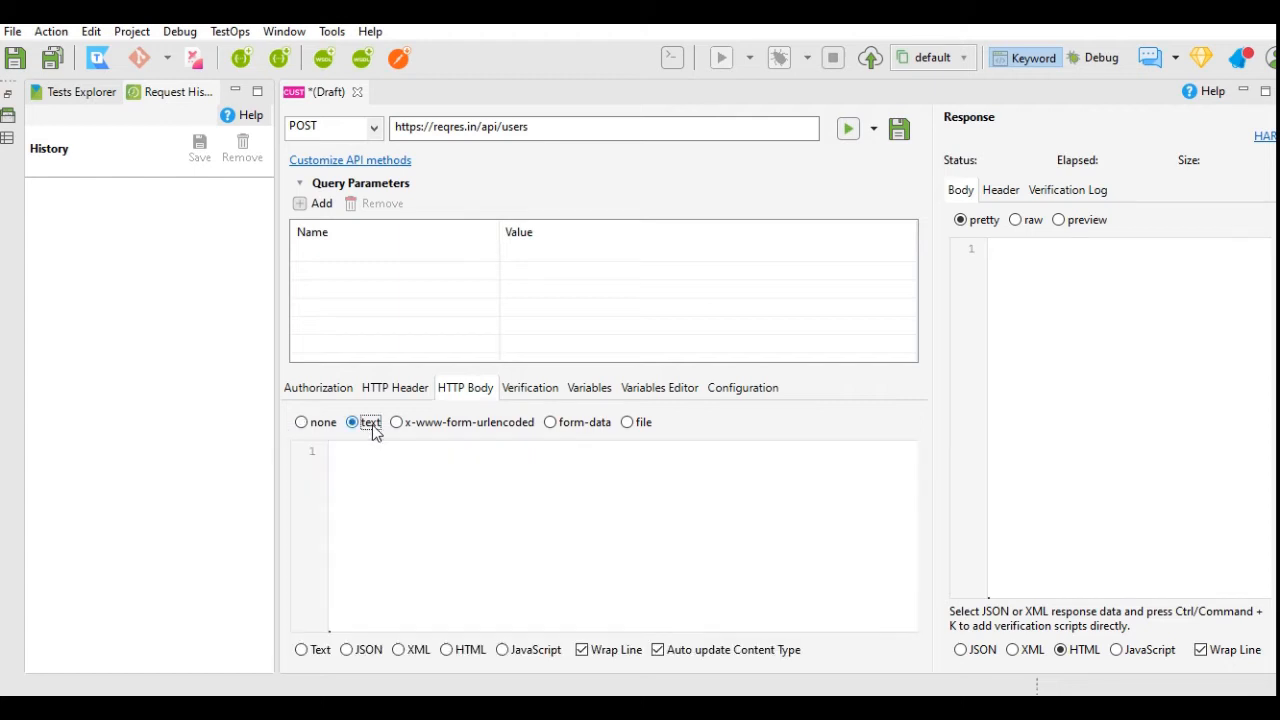
{"action": "left_click", "coordinate": [302, 650]}
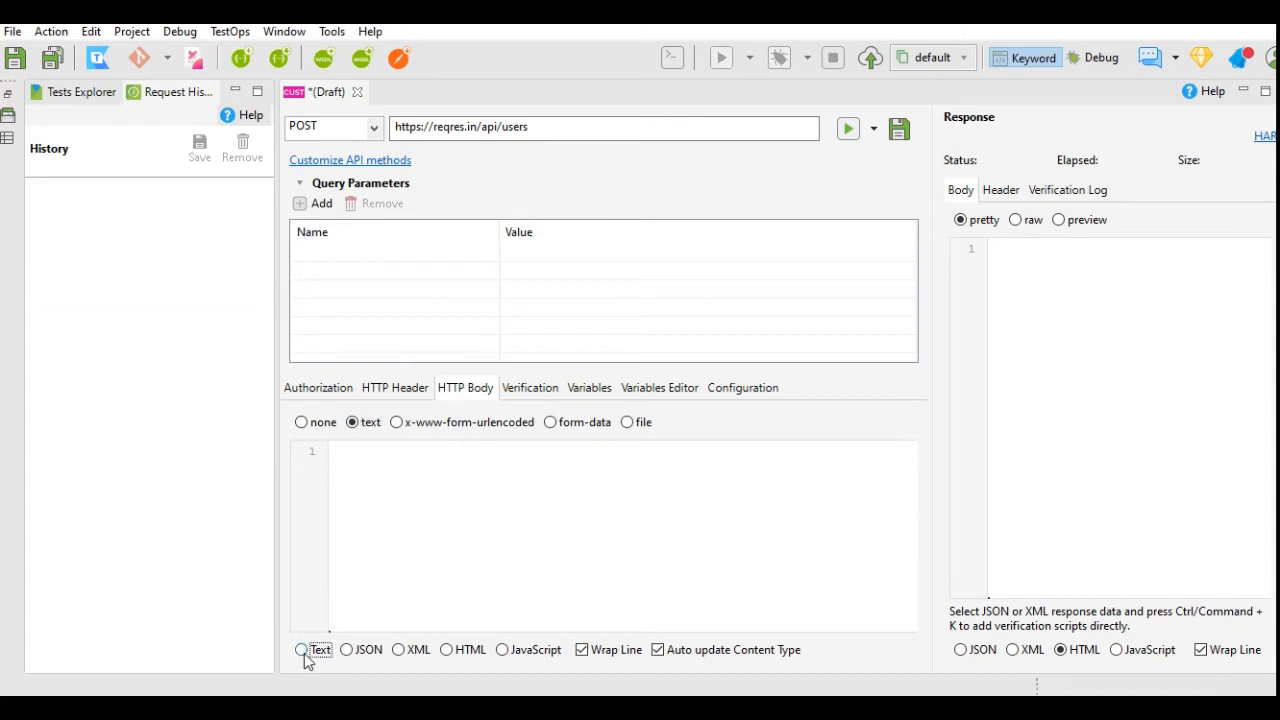
{"action": "left_click", "coordinate": [366, 651]}
{"action": "left_click", "coordinate": [410, 651]}
{"action": "left_click", "coordinate": [462, 651]}
{"action": "left_click", "coordinate": [544, 654]}
{"action": "left_click", "coordinate": [448, 432]}
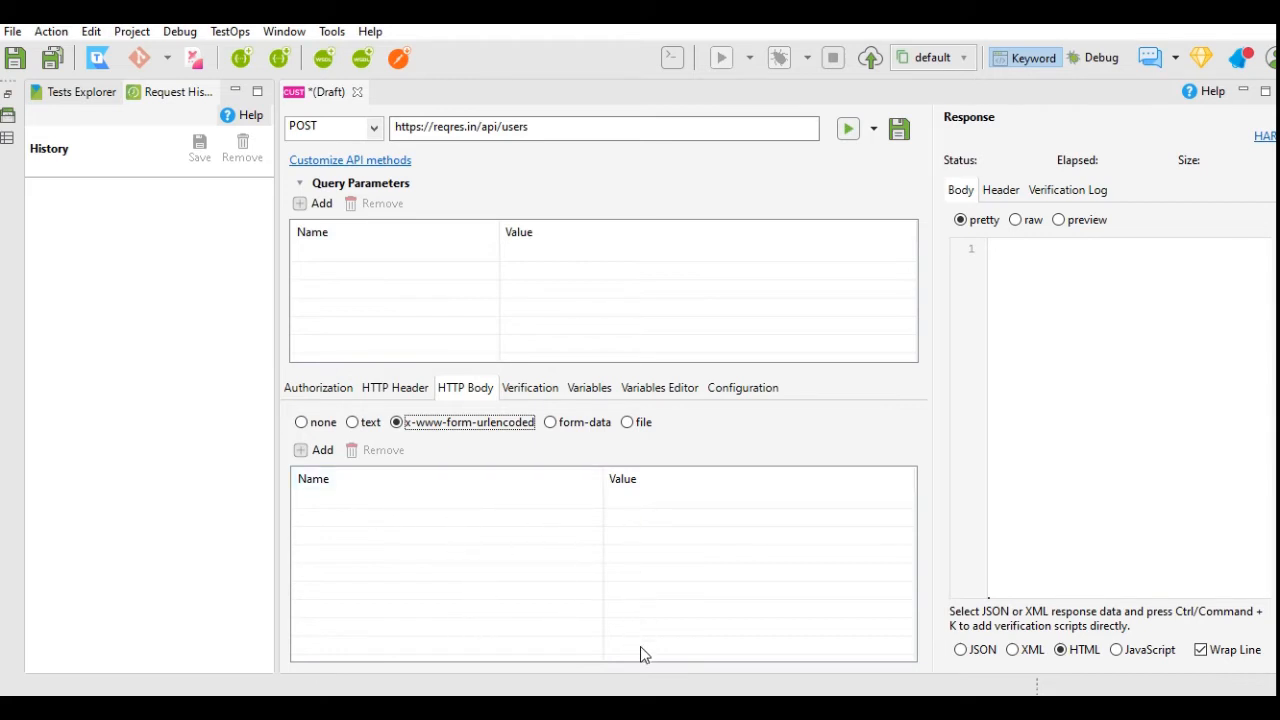
{"action": "left_click", "coordinate": [567, 426]}
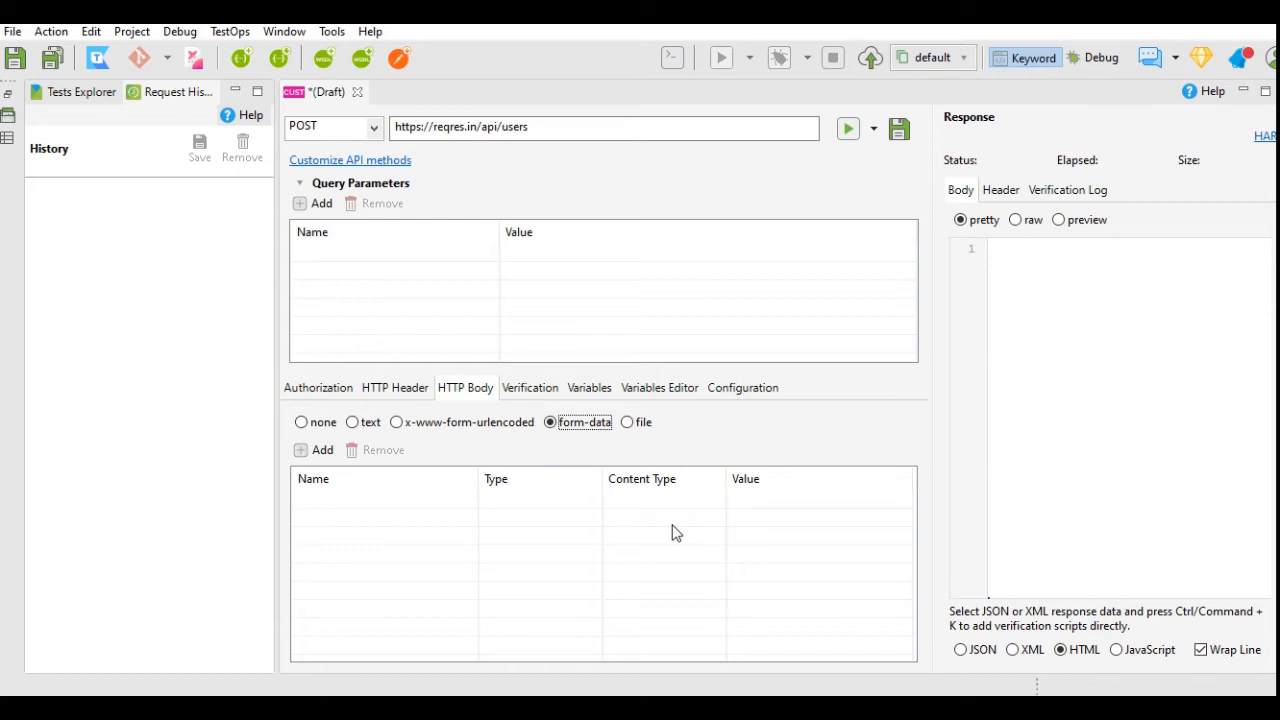
{"action": "left_click", "coordinate": [630, 424]}
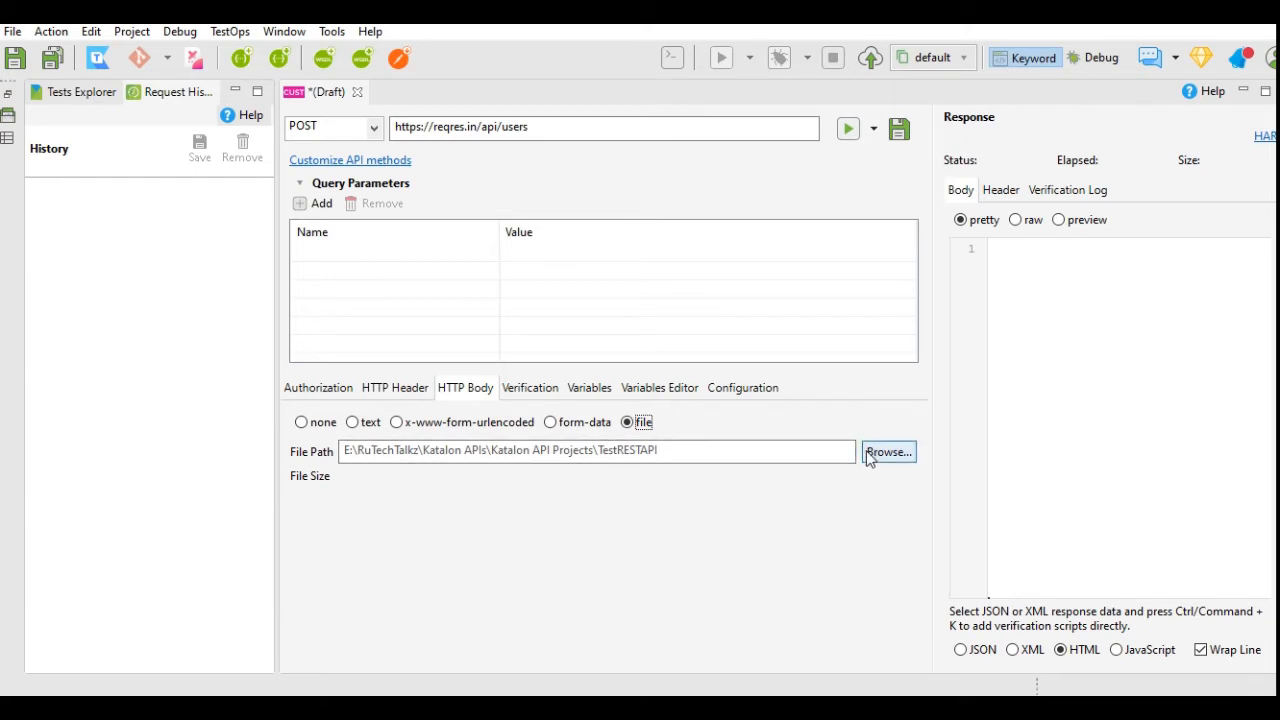
Set the HTTP body to text in JSON format and copy the sample request body of the POST Create endpoint on reqres.in.
{"action": "left_click", "coordinate": [354, 422]}
{"action": "left_click", "coordinate": [350, 650]}
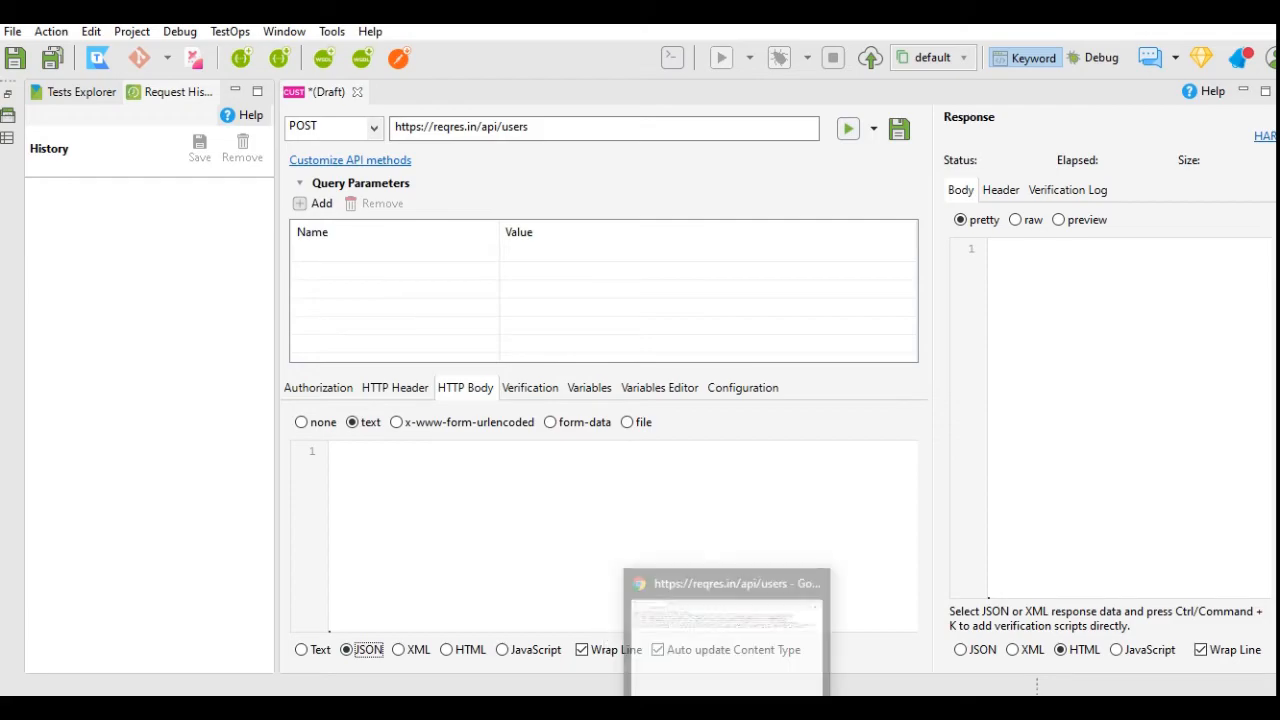
{"action": "left_click", "coordinate": [729, 708]}
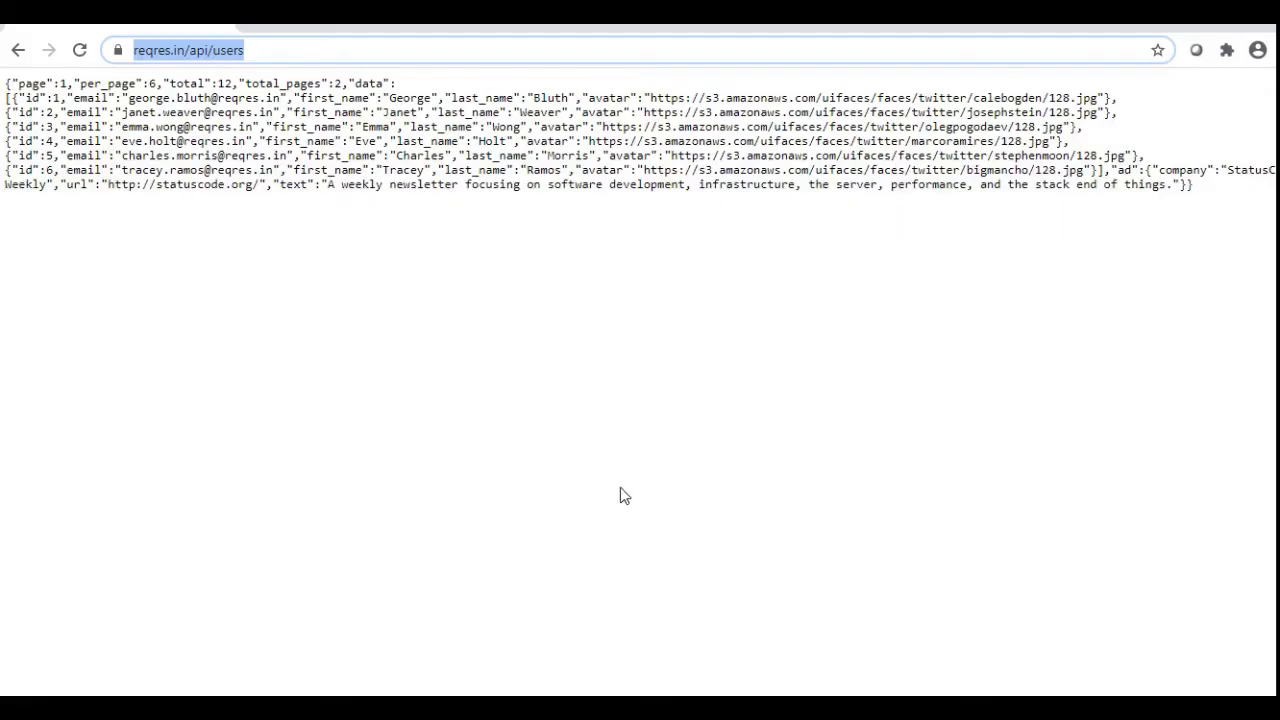
{"action": "left_click", "coordinate": [17, 52]}
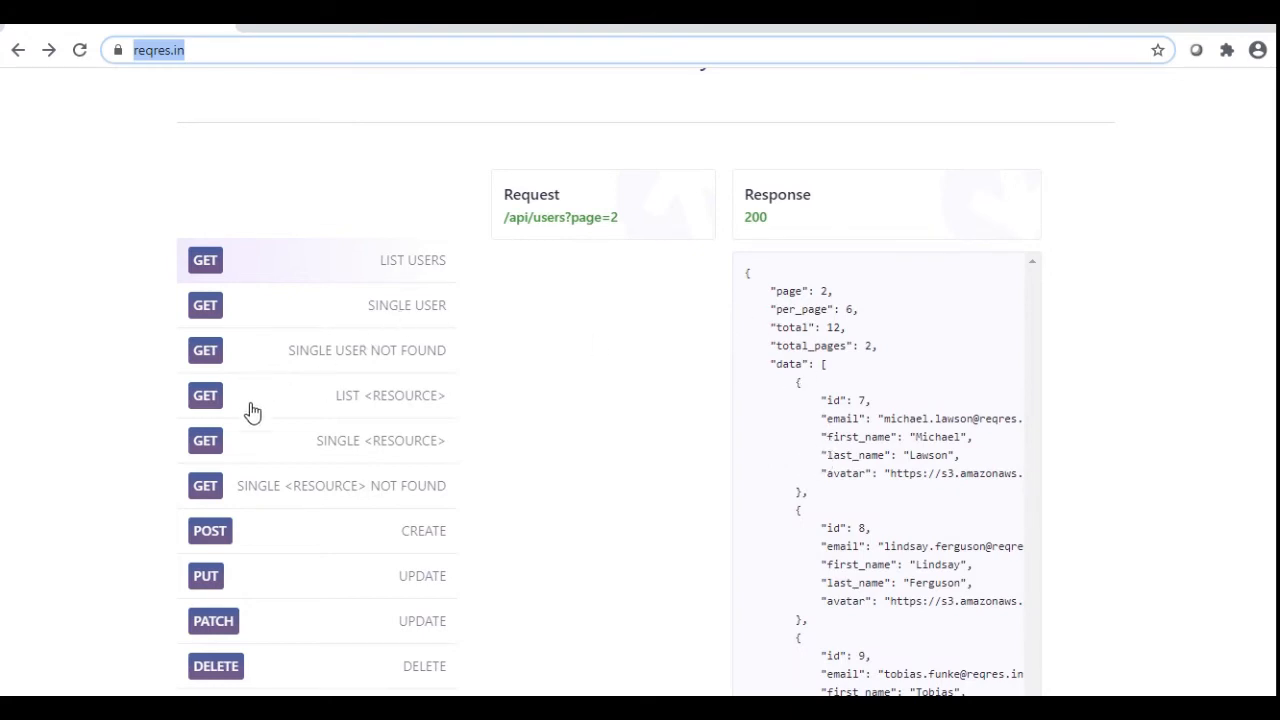
{"action": "left_click", "coordinate": [265, 533]}
{"action": "left_click", "coordinate": [265, 533]}
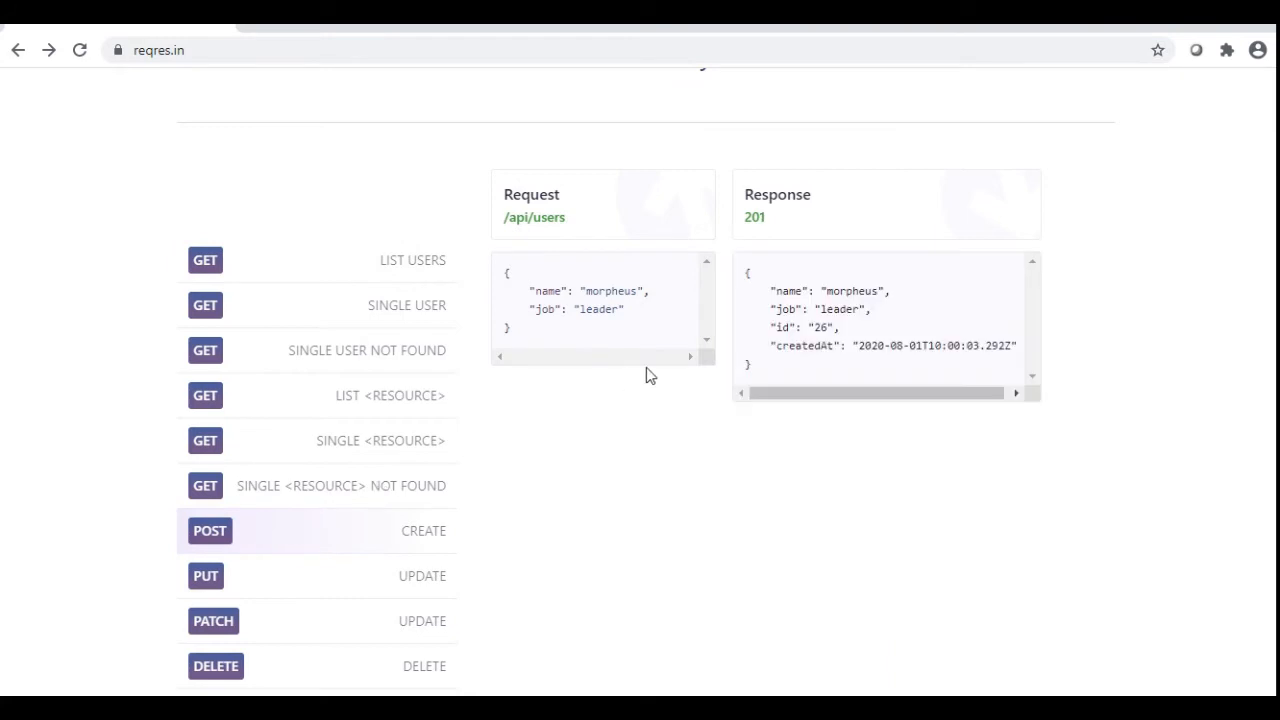
{"action": "left_click_drag", "start_coordinate": [508, 277], "coordinate": [555, 344]}
{"action": "key", "text": "ctrl+c"}
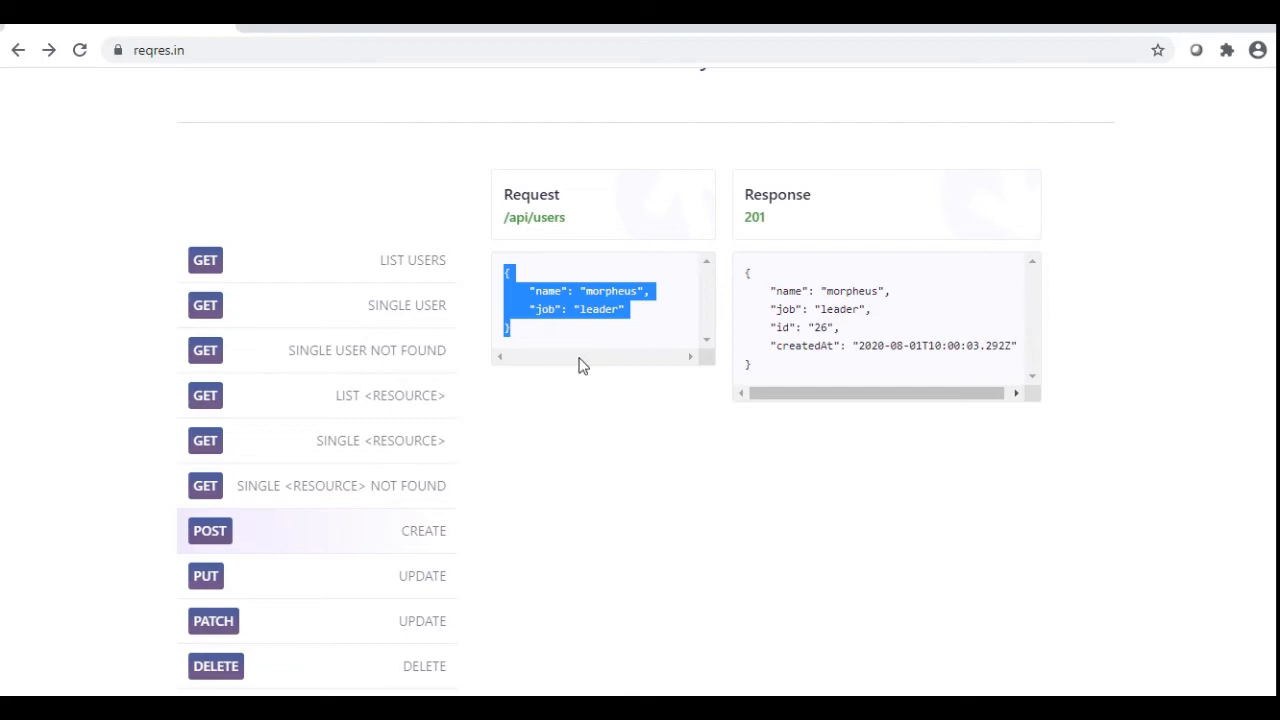
Switch to Katalon Studio, paste the copied JSON into the HTTP body and send the POST request, saving the changes.
{"action": "left_click", "coordinate": [777, 708]}
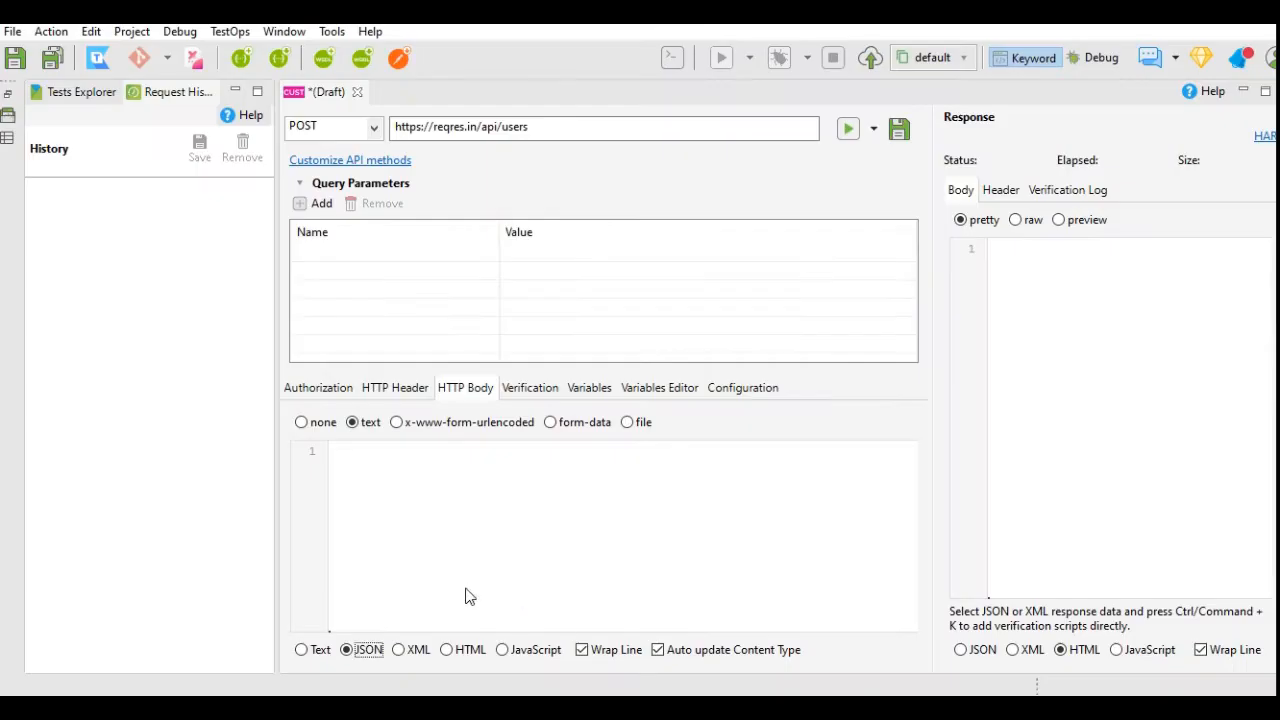
{"action": "left_click", "coordinate": [451, 555]}
{"action": "key", "text": "ctrl+v"}
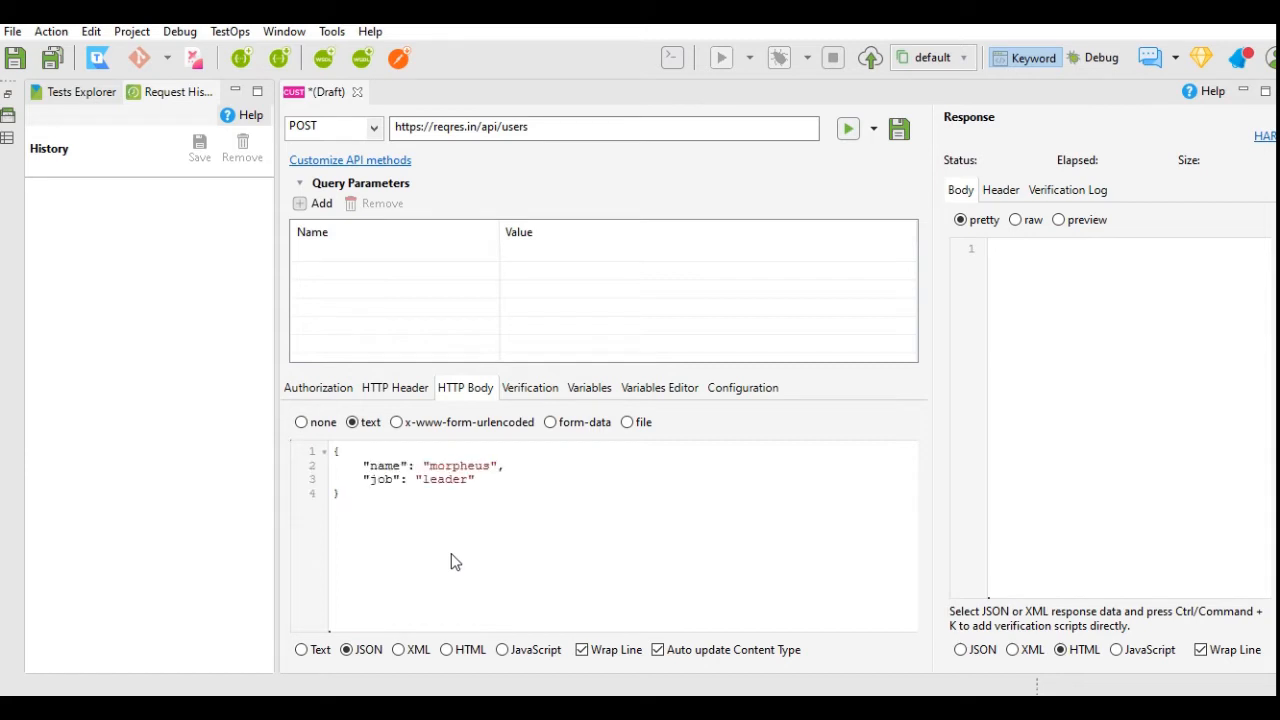
{"action": "left_click", "coordinate": [845, 133]}
{"action": "left_click", "coordinate": [731, 373]}
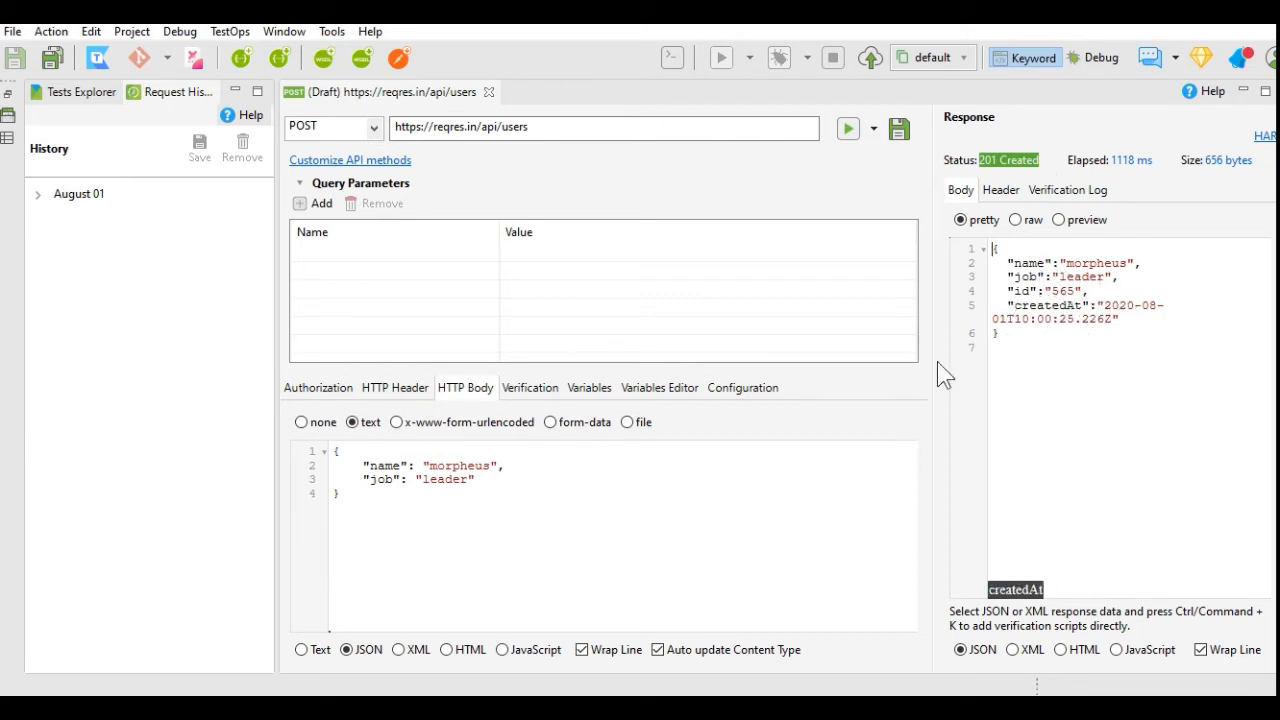
Replace the JSON body's name with another first name and its job with Manager, and resend the request, saving the changes.
{"action": "left_click", "coordinate": [427, 467]}
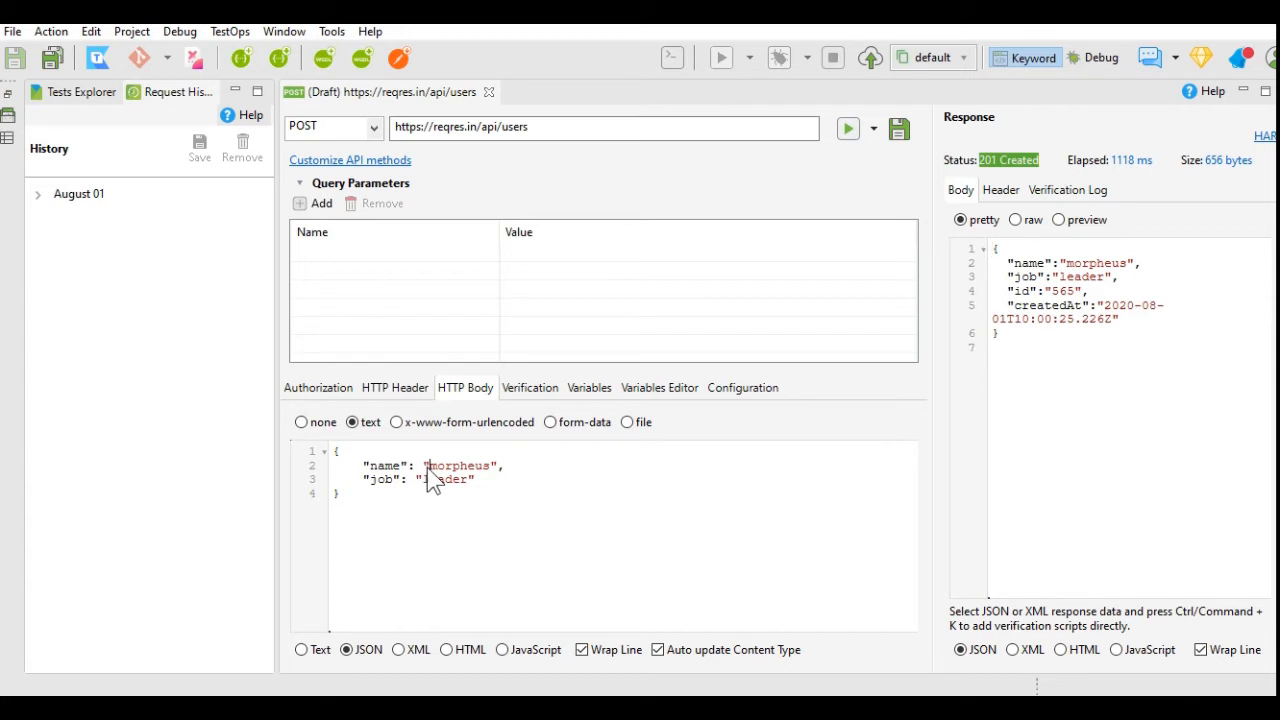
{"action": "left_click_drag", "start_coordinate": [427, 466], "coordinate": [491, 469]}
{"action": "type", "text": "John"}
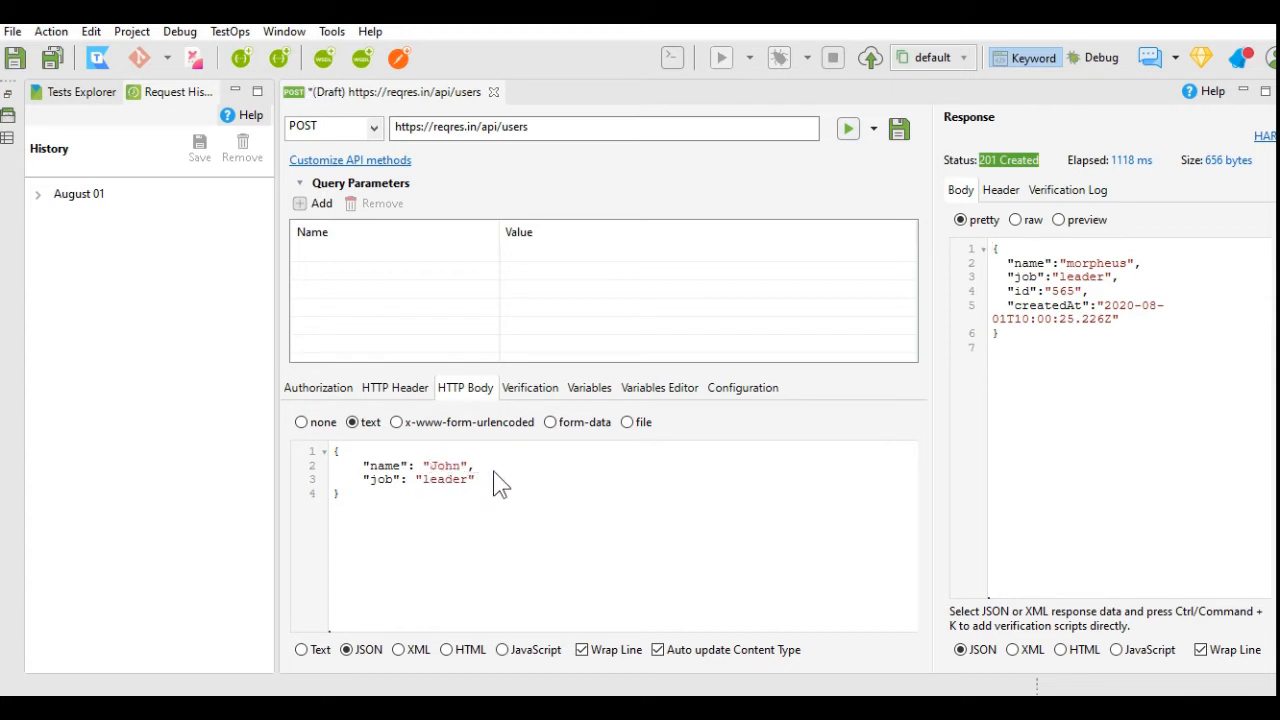
{"action": "double_click", "coordinate": [436, 482]}
{"action": "type", "text": "Manager"}
{"action": "left_click", "coordinate": [843, 133]}
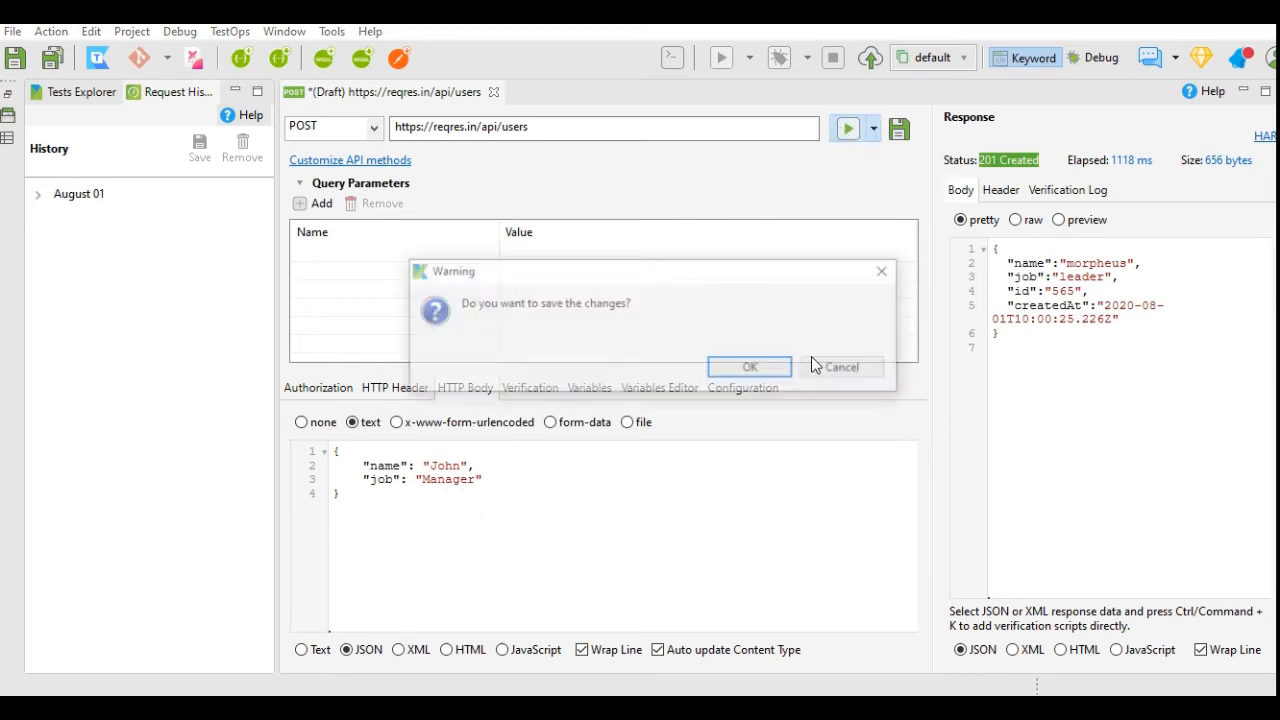
{"action": "left_click", "coordinate": [757, 367]}
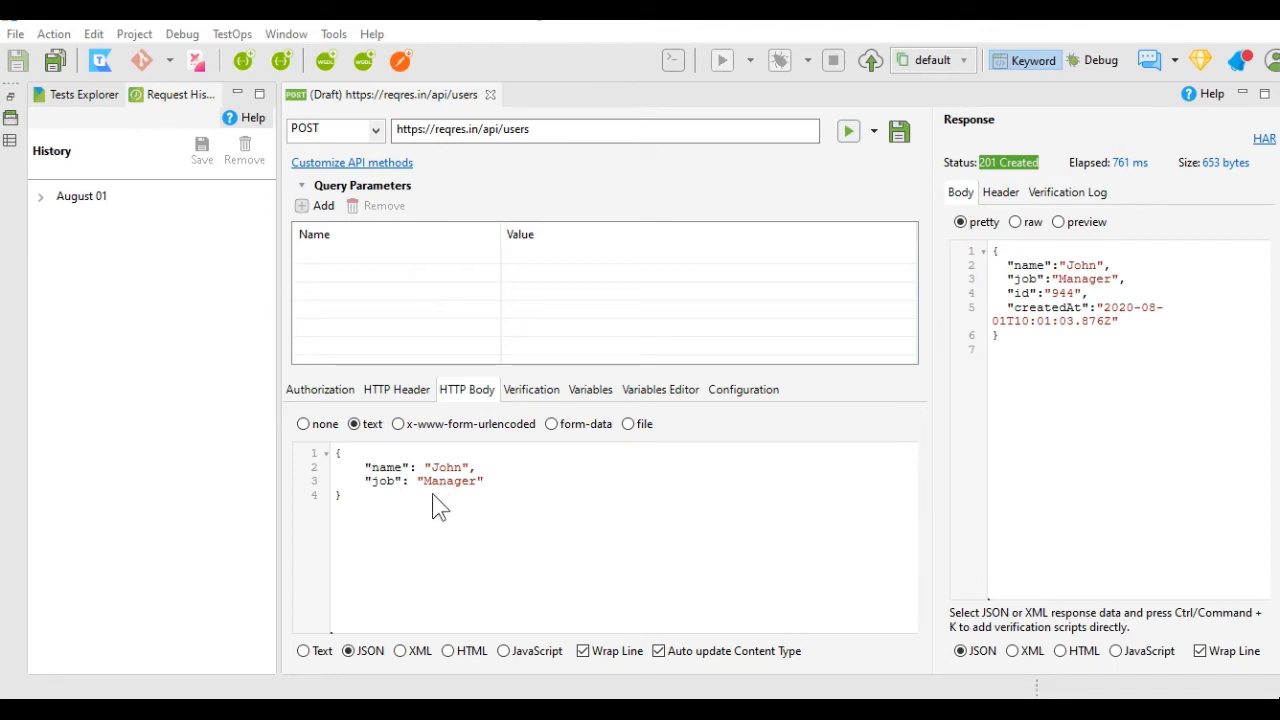
Clear the JSON text from the HTTP body and switch the body type to x-www-form-urlencoded.
{"action": "left_click_drag", "start_coordinate": [381, 518], "coordinate": [328, 449]}
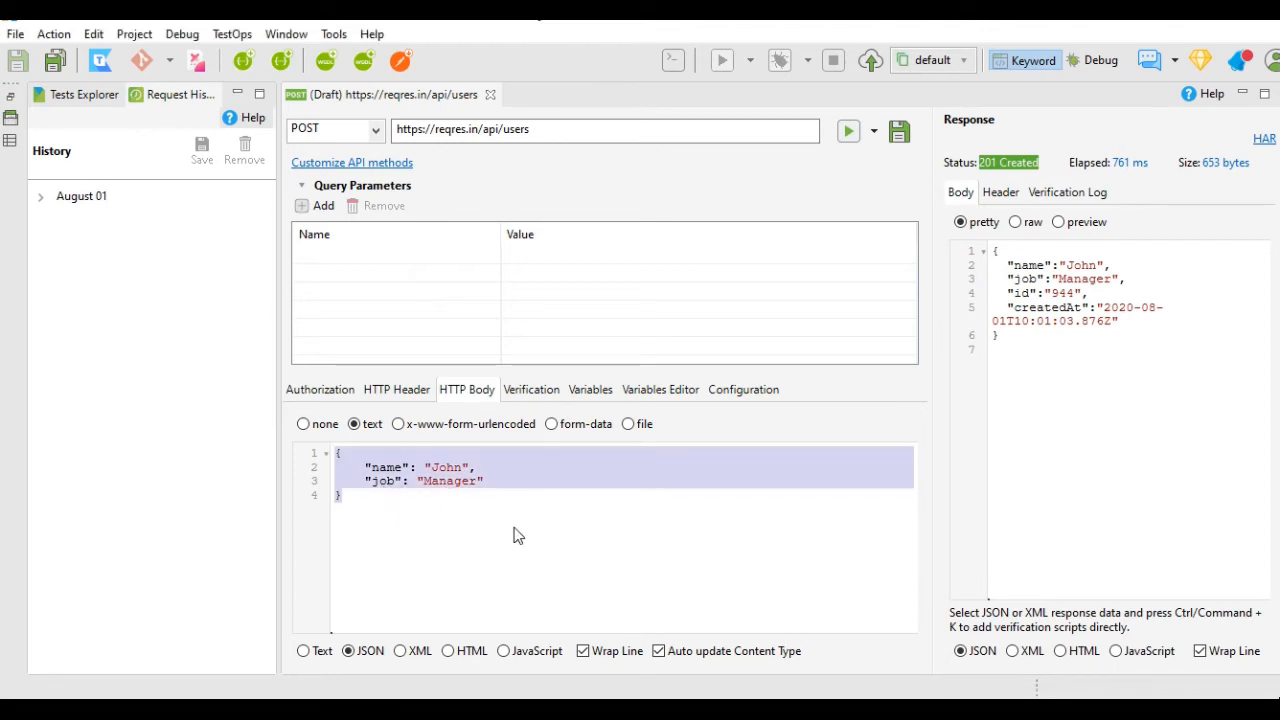
{"action": "key", "text": "Delete"}
{"action": "left_click", "coordinate": [444, 428]}
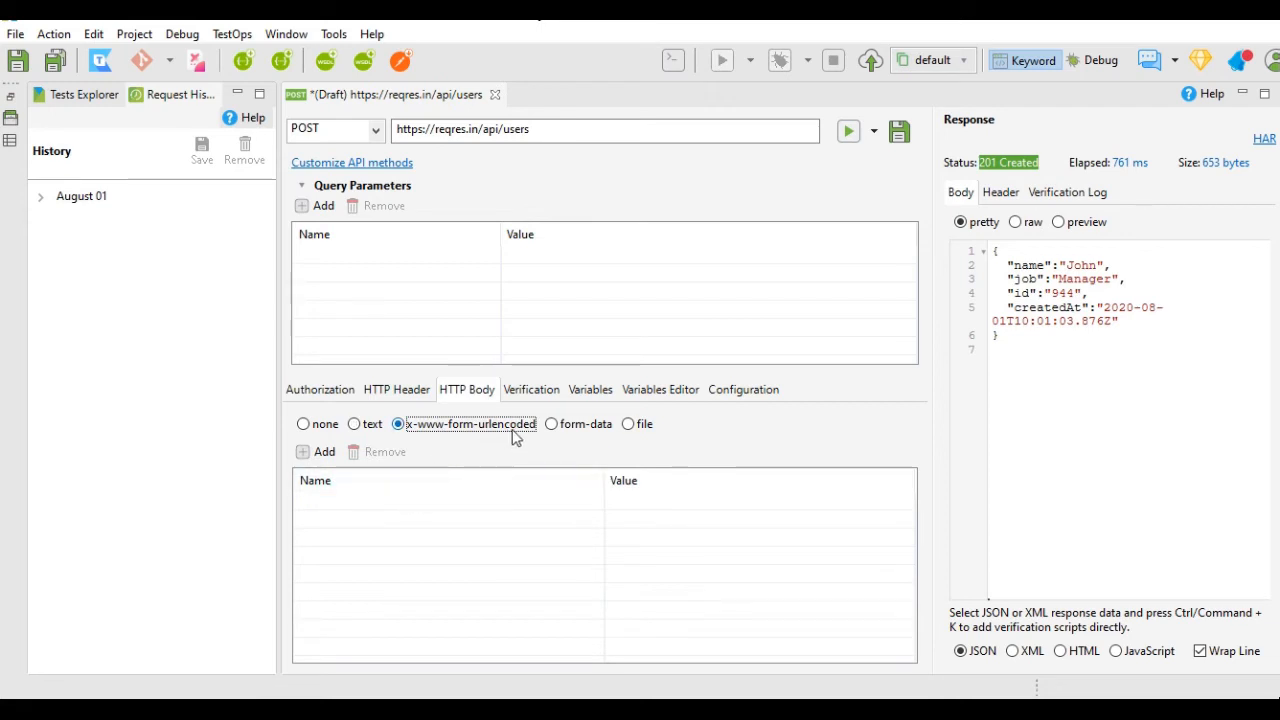
Add a form parameter called name to the HTTP body, with a sample first name as its value.
{"action": "left_click", "coordinate": [310, 451]}
{"action": "type", "text": "name"}
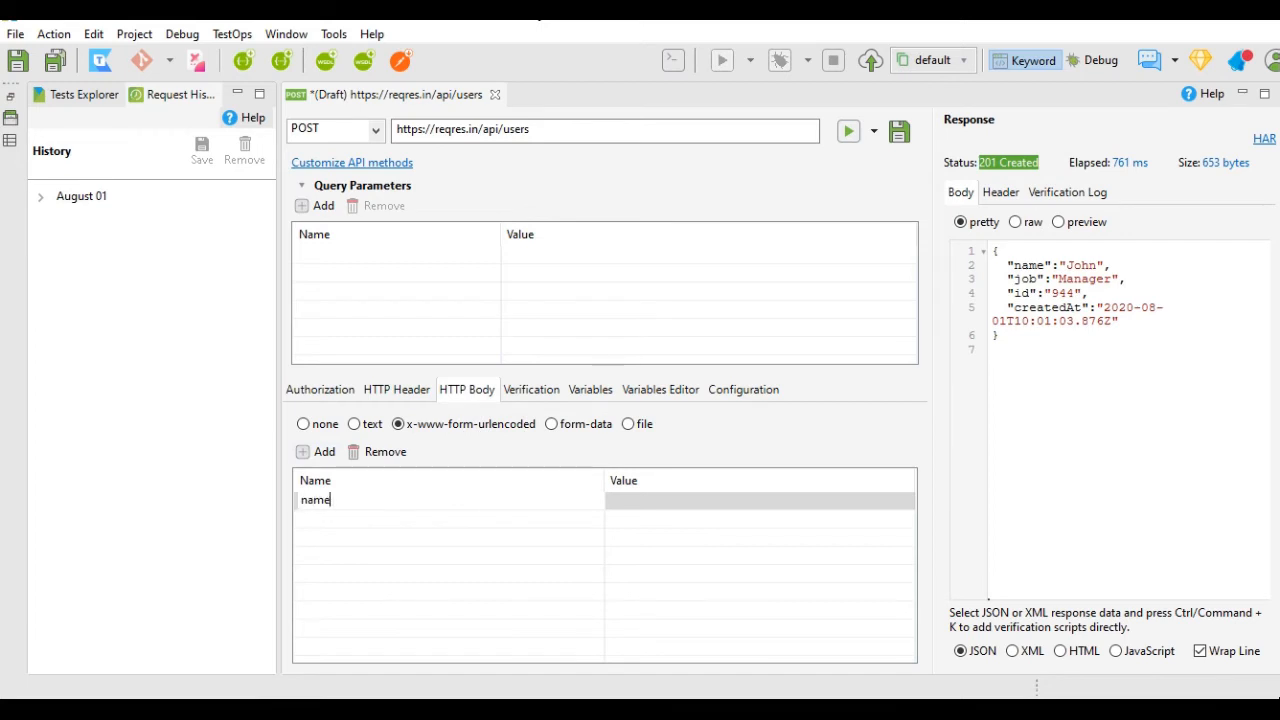
{"action": "left_click", "coordinate": [608, 501]}
{"action": "type", "text": "Sofia"}
Add a second form parameter called job with the value leader and send the POST request, saving the changes.
{"action": "left_click", "coordinate": [310, 451]}
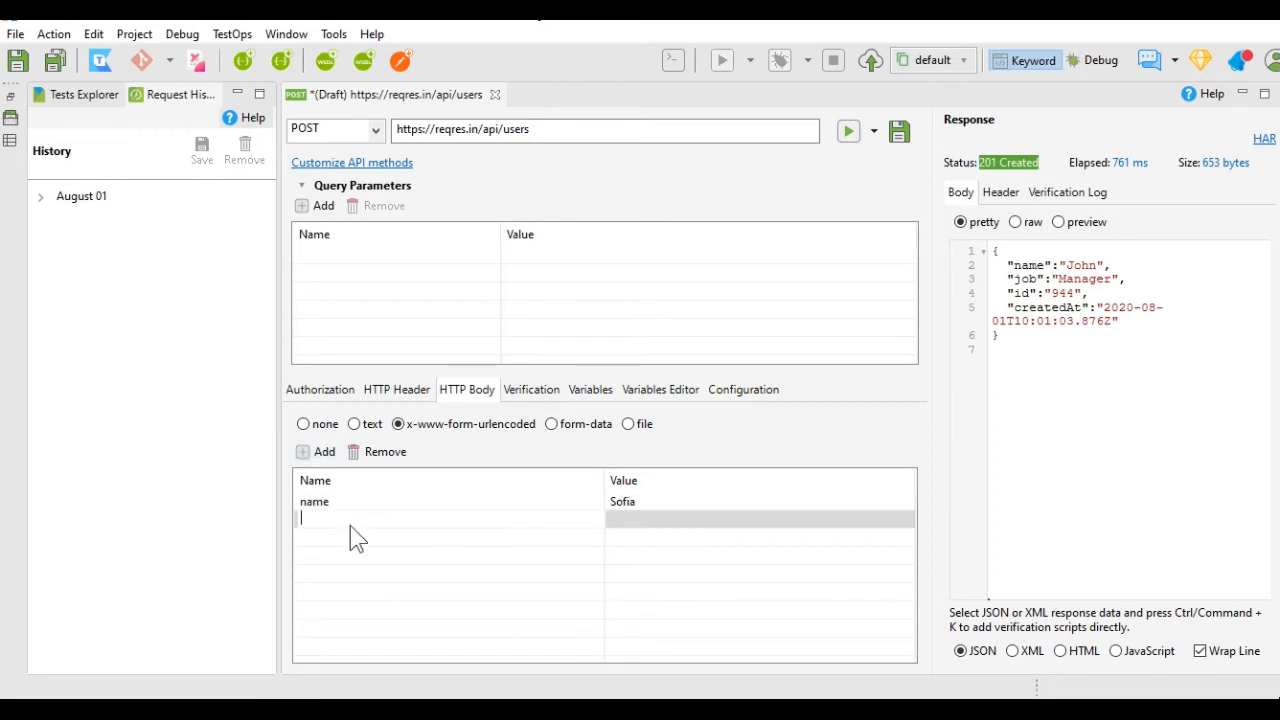
{"action": "type", "text": "jo"}
{"action": "key", "text": "BackSpace"}
{"action": "key", "text": "BackSpace"}
{"action": "type", "text": "job"}
{"action": "left_click", "coordinate": [645, 520]}
{"action": "type", "text": "learder"}
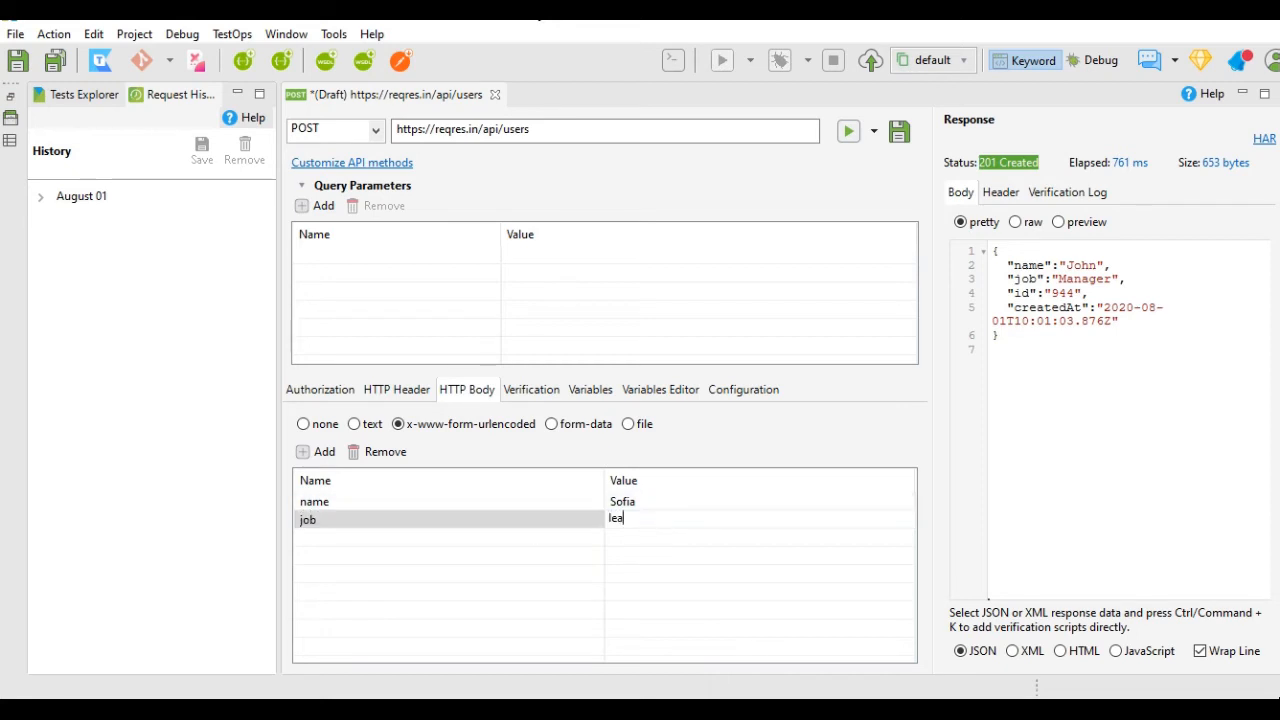
{"action": "key", "text": "BackSpace"}
{"action": "key", "text": "BackSpace"}
{"action": "key", "text": "BackSpace"}
{"action": "key", "text": "BackSpace"}
{"action": "type", "text": "der"}
{"action": "left_click", "coordinate": [846, 133]}
{"action": "left_click", "coordinate": [774, 366]}
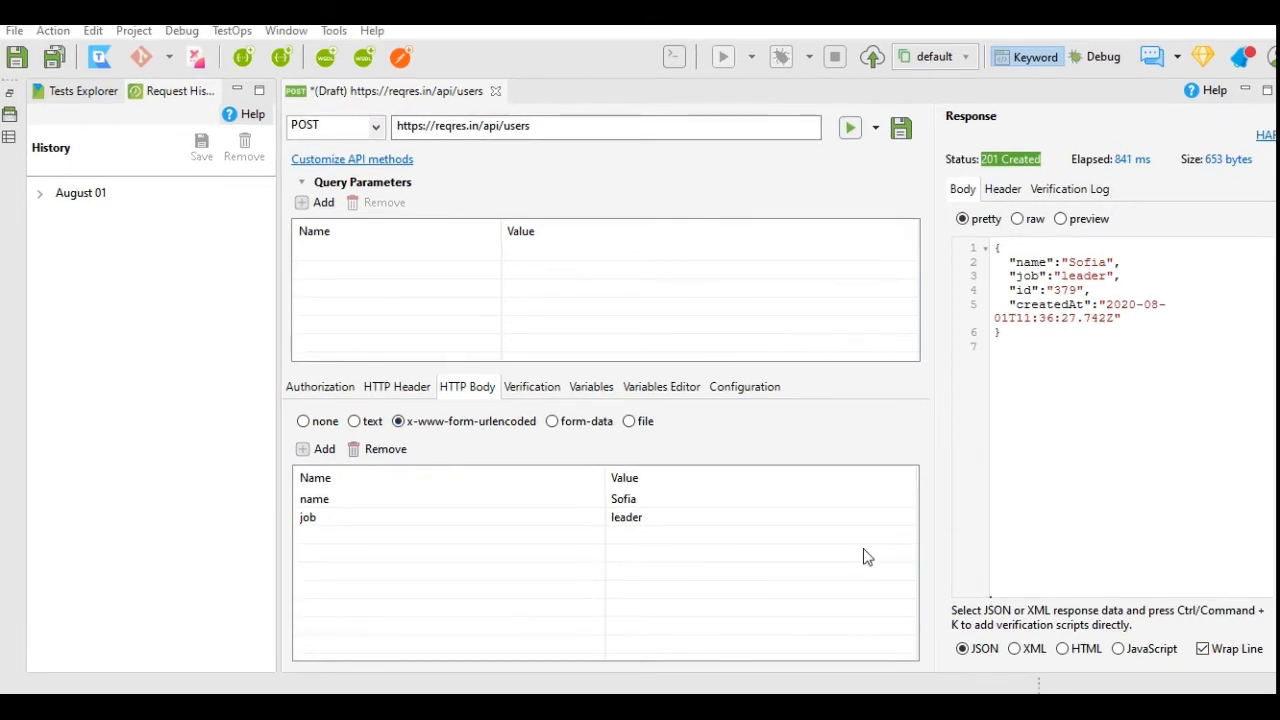
Examine the Content-Type entry in the request's HTTP header against the selected body type, and return to the HTTP body.
{"action": "left_click", "coordinate": [391, 389]}
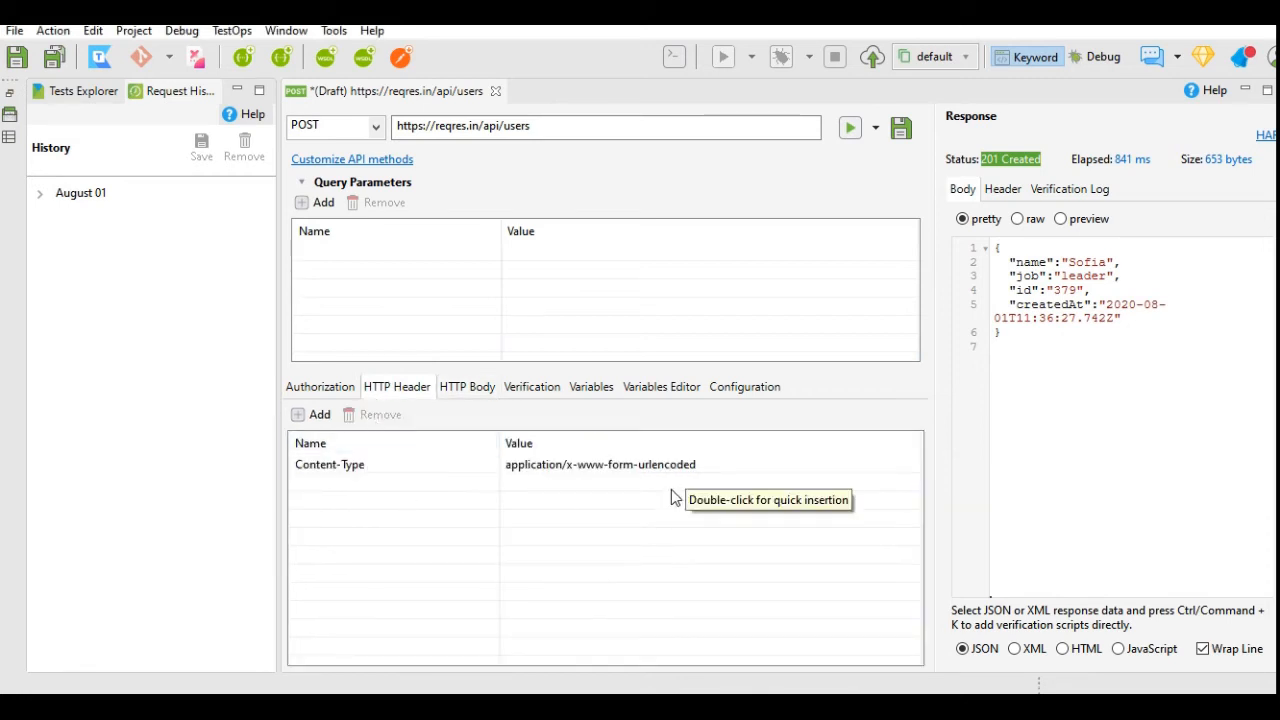
{"action": "left_click", "coordinate": [467, 386]}
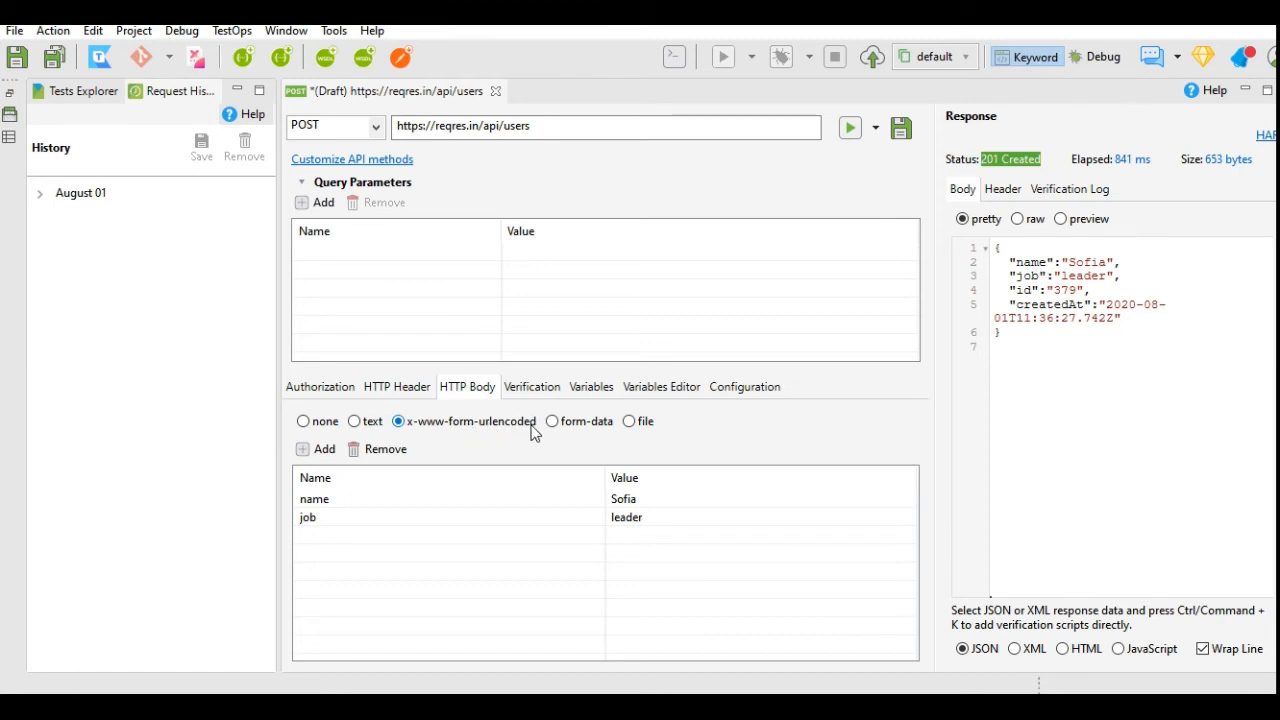
{"action": "left_click", "coordinate": [400, 390]}
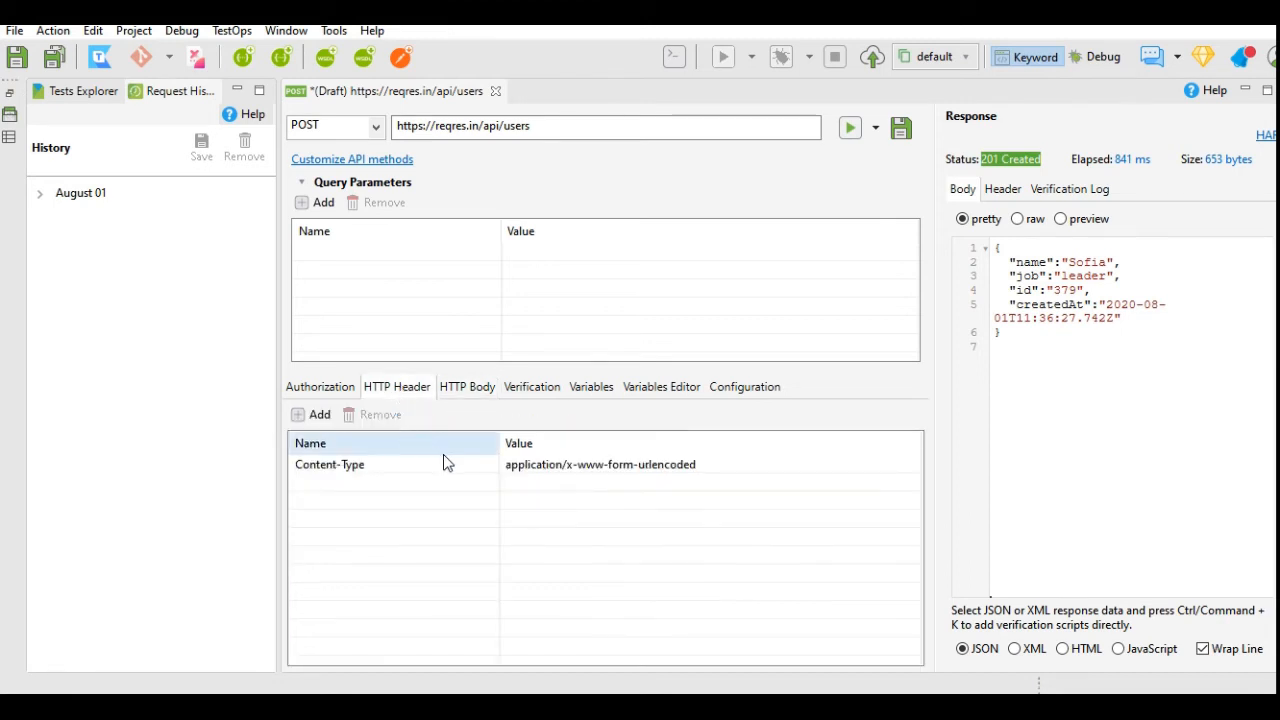
{"action": "left_click", "coordinate": [446, 462]}
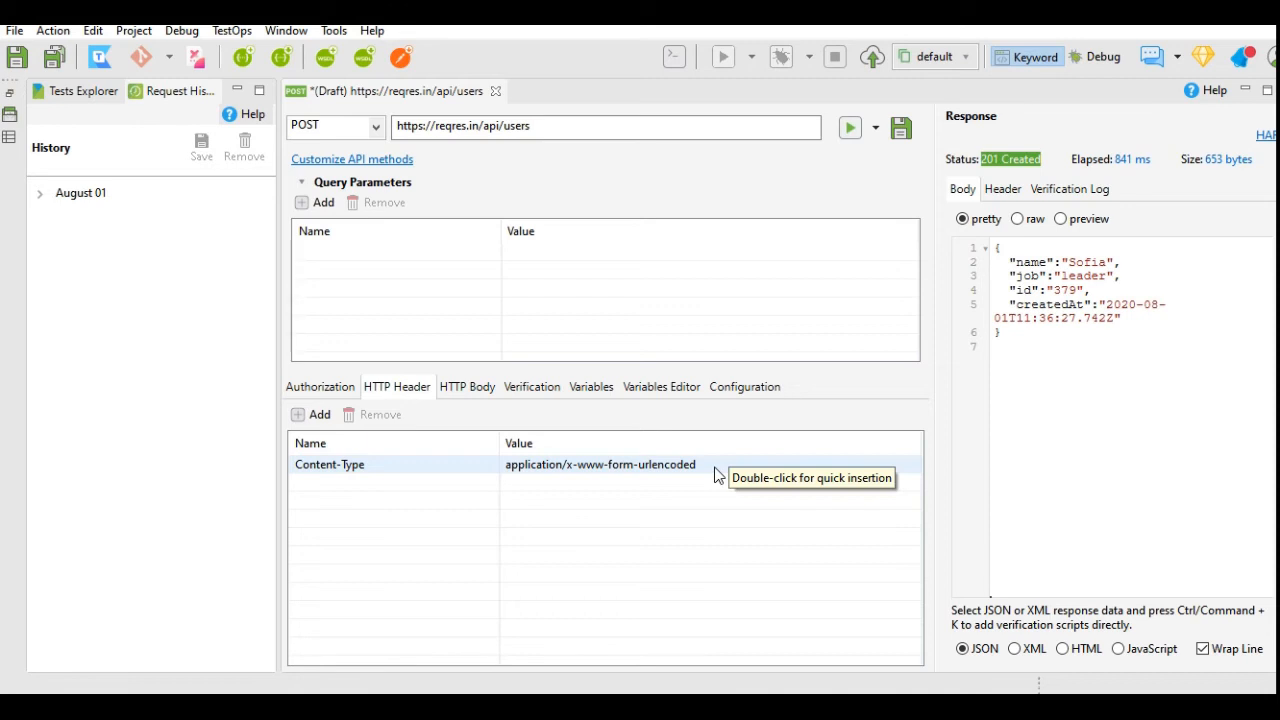
{"action": "left_click", "coordinate": [480, 392]}
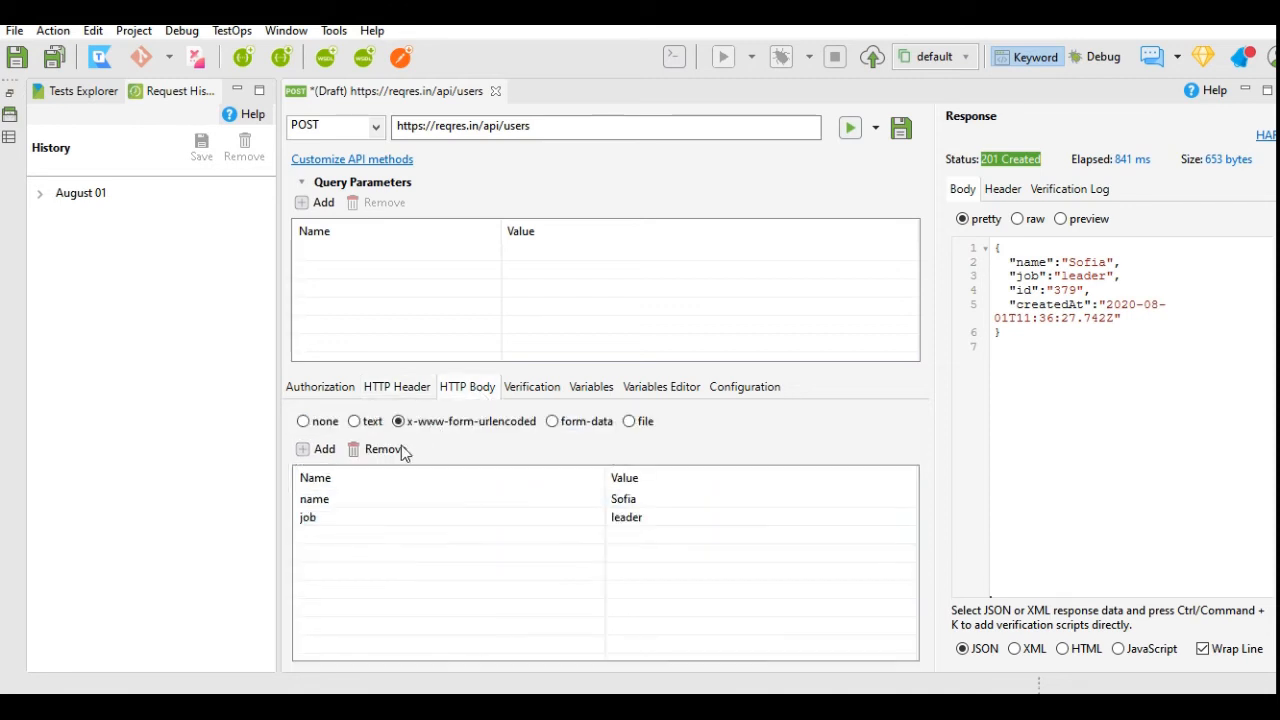
Examine how the Content-Type entry in the HTTP header follows the body type, switching the body between text and form-data.
{"action": "left_click", "coordinate": [369, 424]}
{"action": "left_click", "coordinate": [384, 396]}
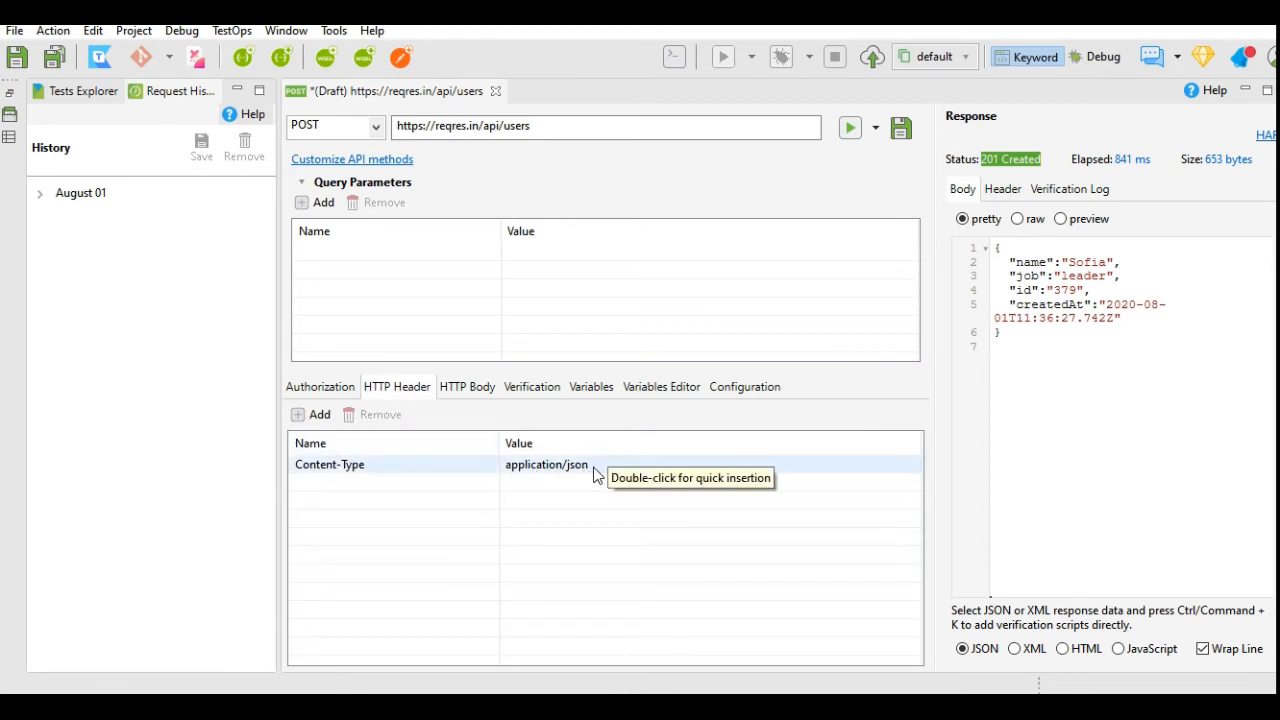
{"action": "left_click", "coordinate": [474, 391]}
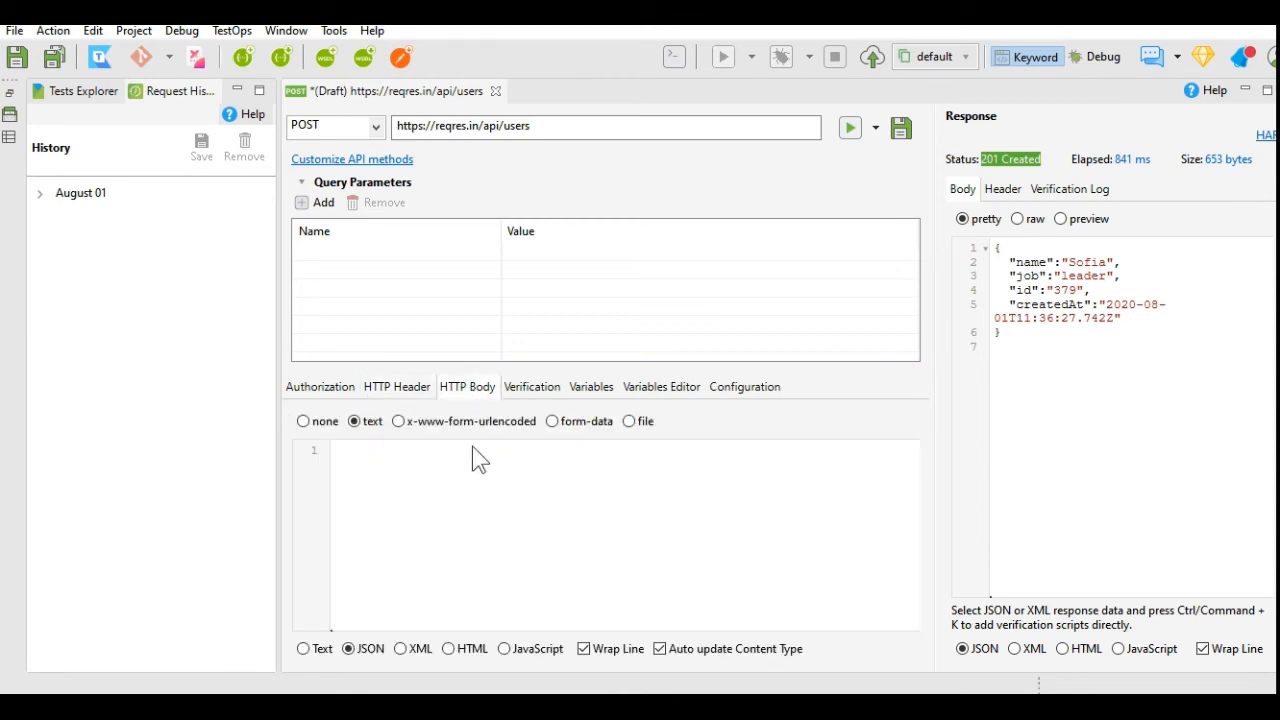
{"action": "left_click", "coordinate": [572, 428]}
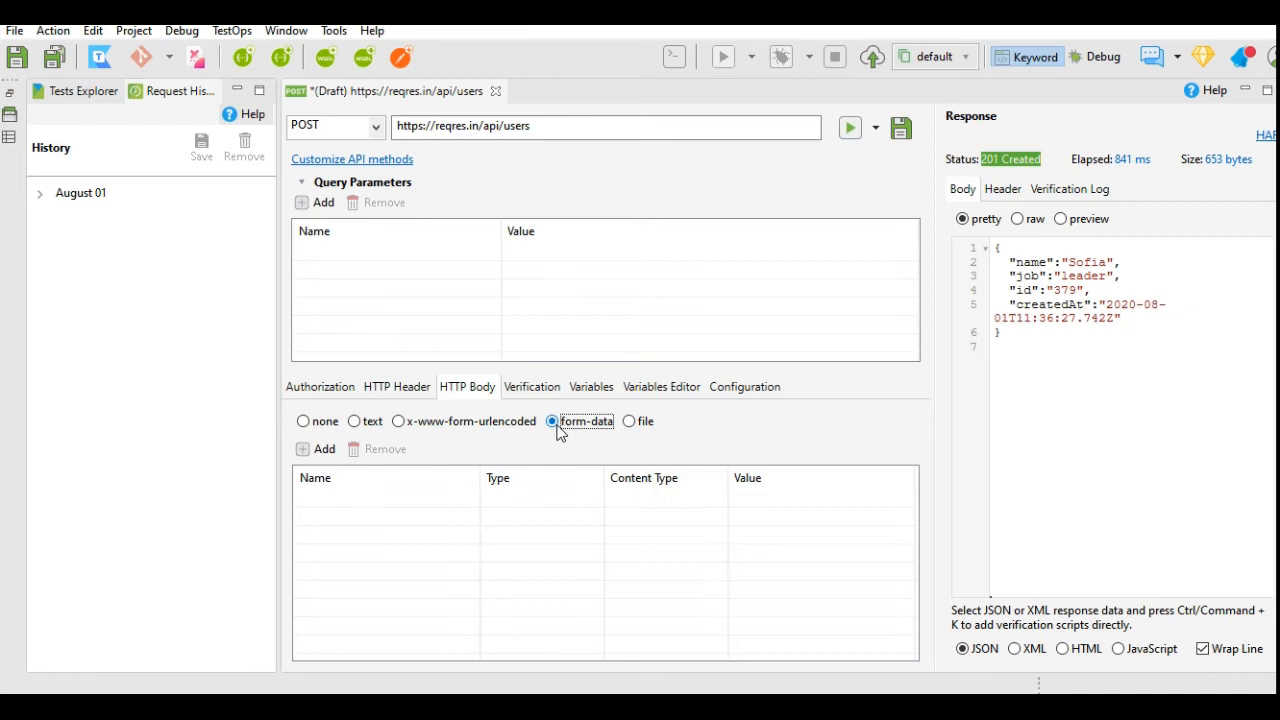
{"action": "left_click", "coordinate": [404, 390]}
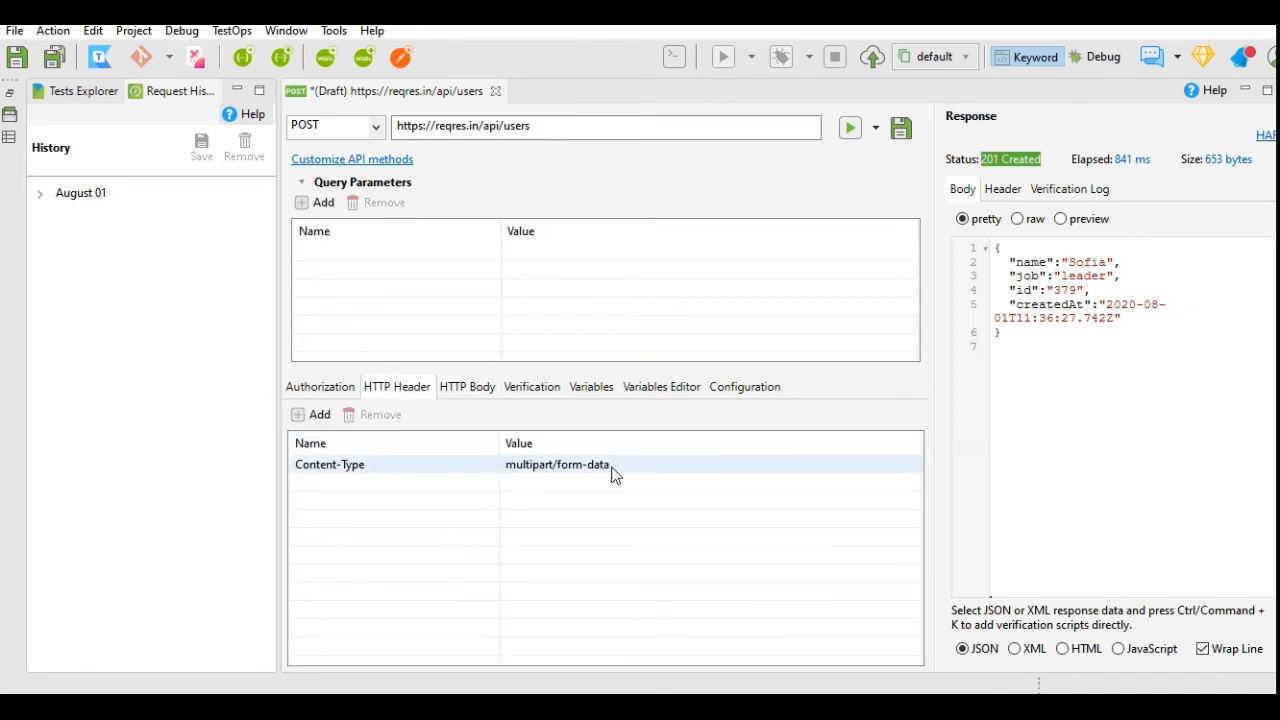
{"action": "left_click", "coordinate": [486, 391]}
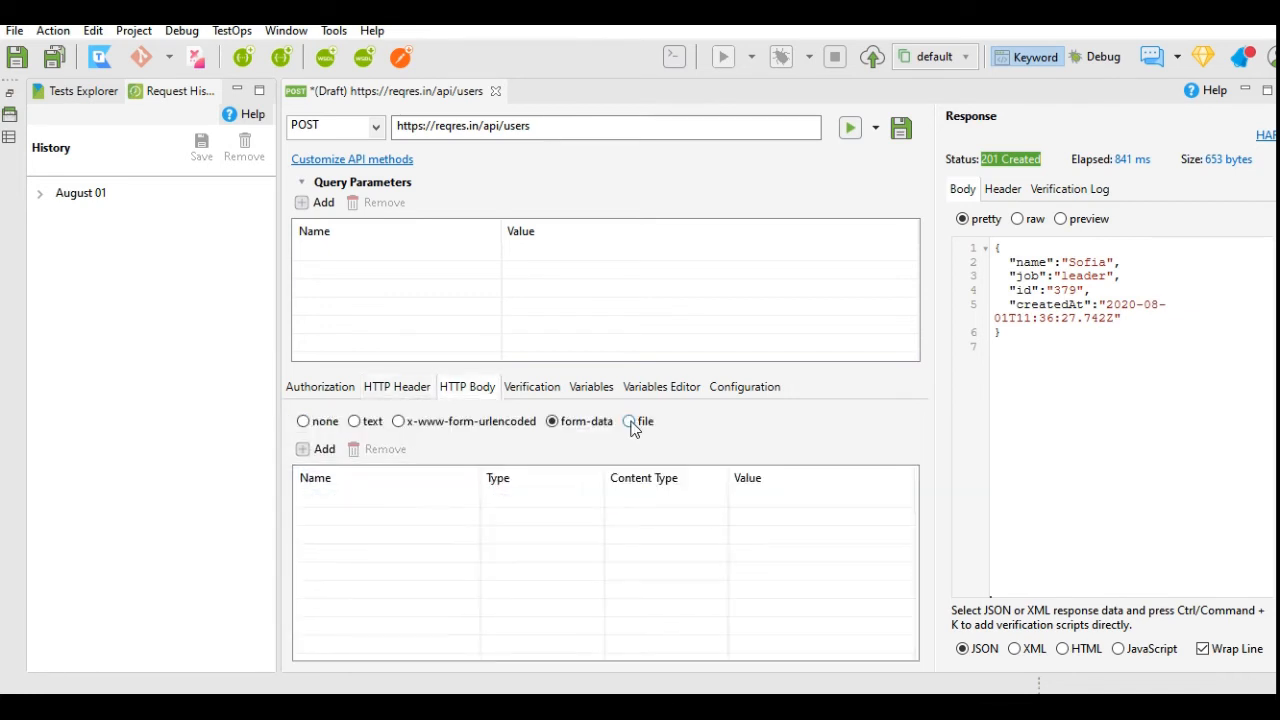
{"action": "left_click", "coordinate": [368, 424]}
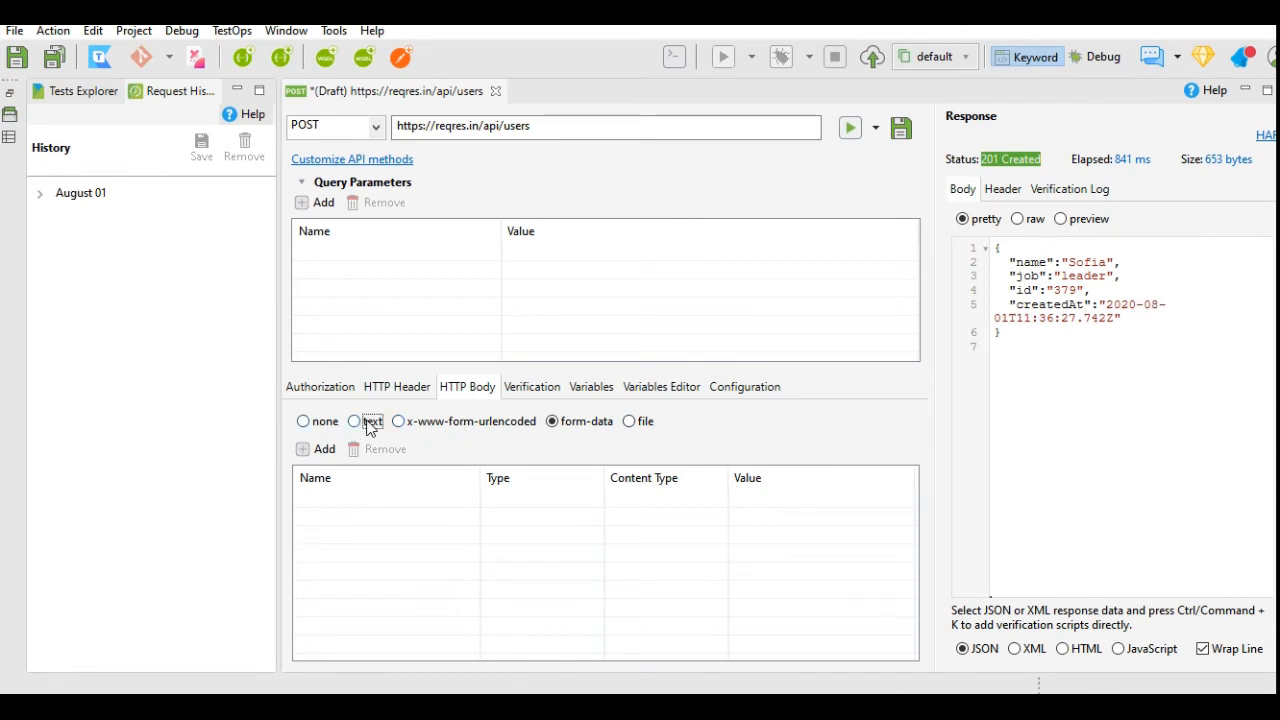
{"action": "left_click", "coordinate": [420, 398]}
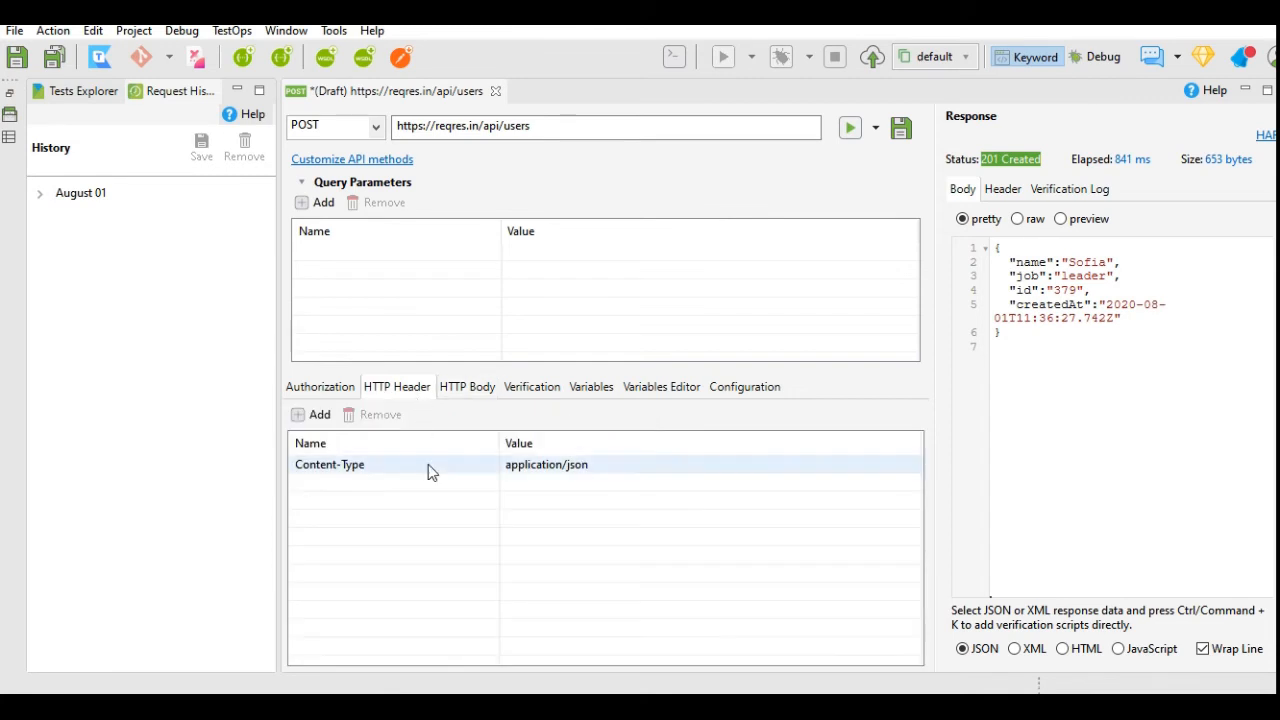
Add a Date header without a value to the request's HTTP headers.
{"action": "left_click", "coordinate": [320, 416]}
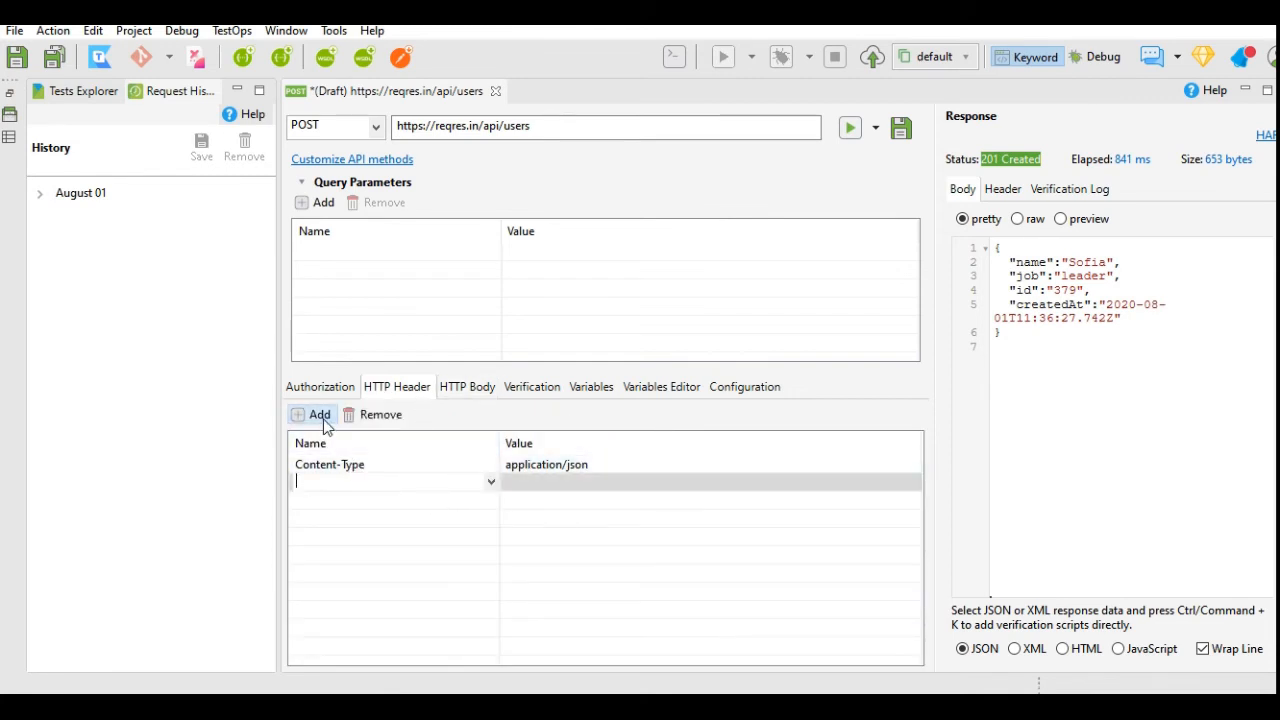
{"action": "left_click", "coordinate": [491, 482]}
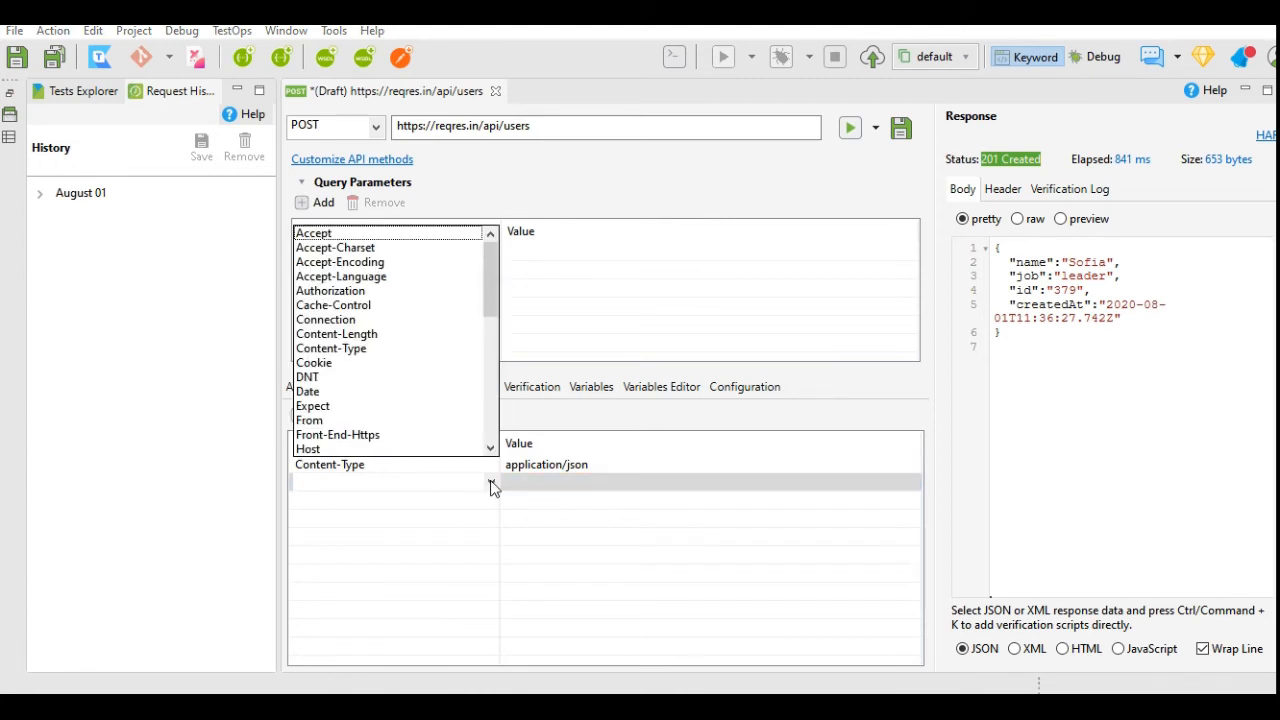
{"action": "left_click", "coordinate": [316, 394]}
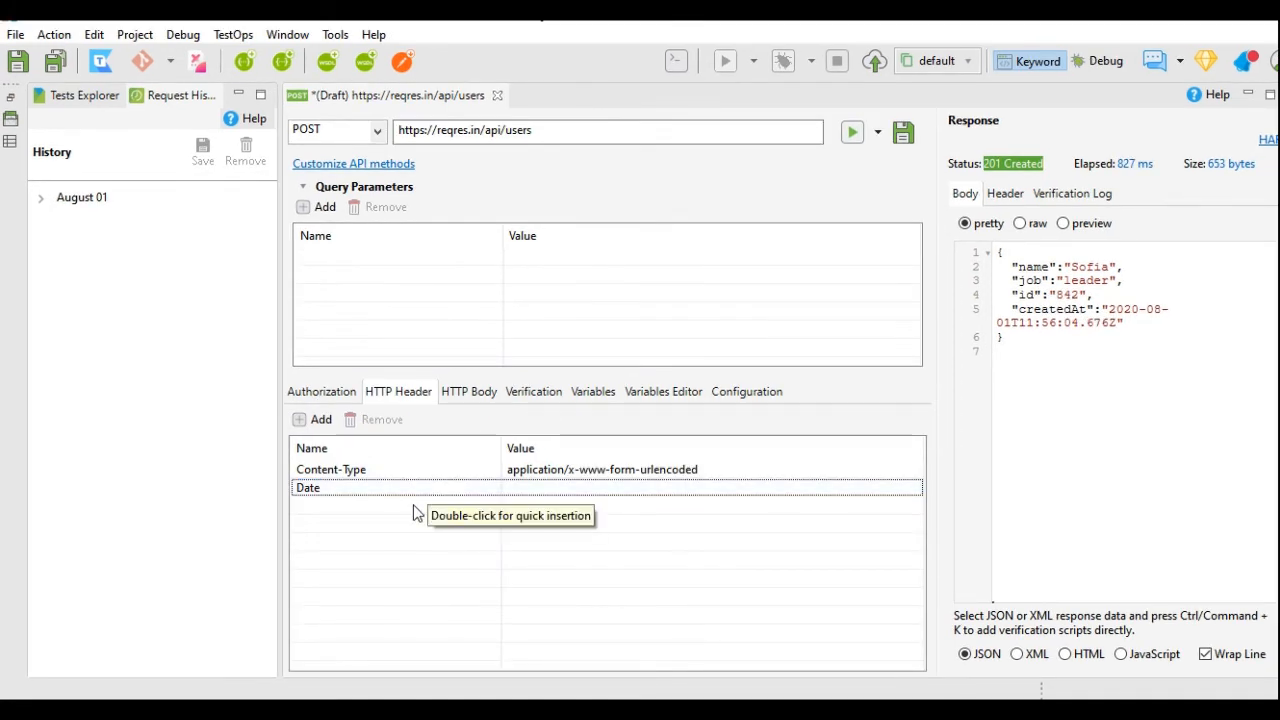
Add a custom HTTP header named Mycustomheader with the value Mycustomheader.
{"action": "double_click", "coordinate": [364, 504]}
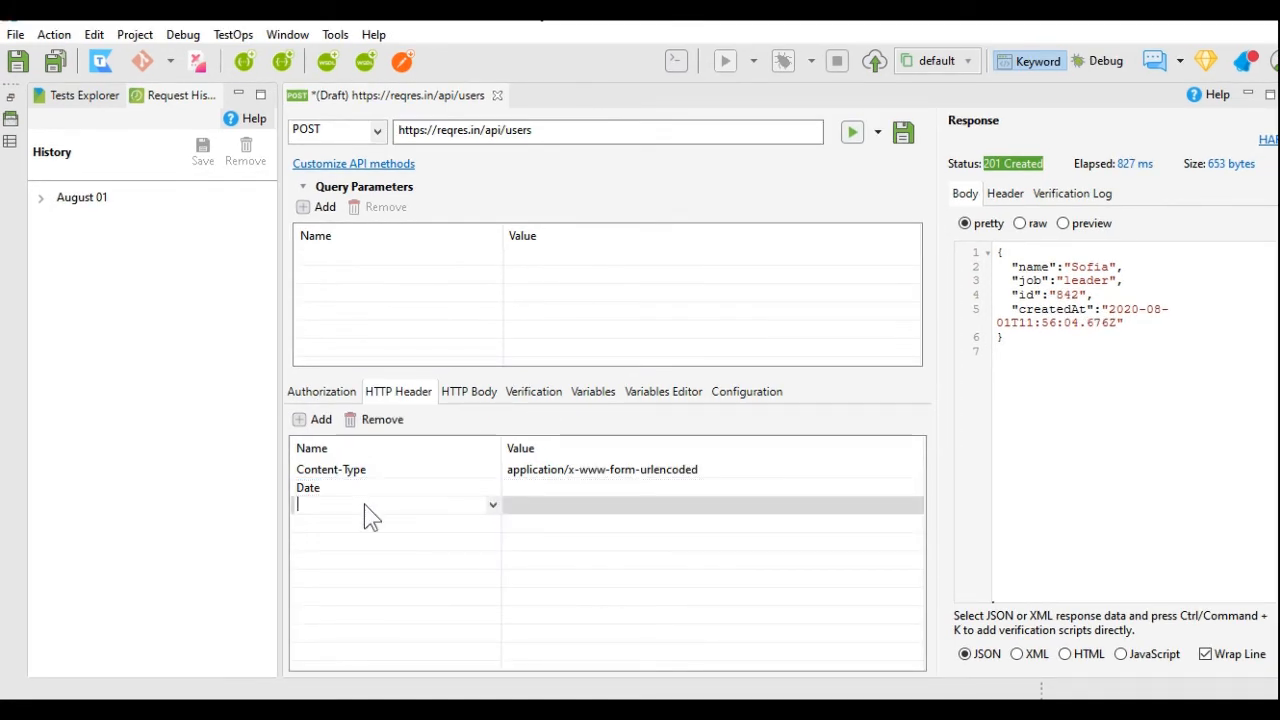
{"action": "type", "text": "Mycustomer"}
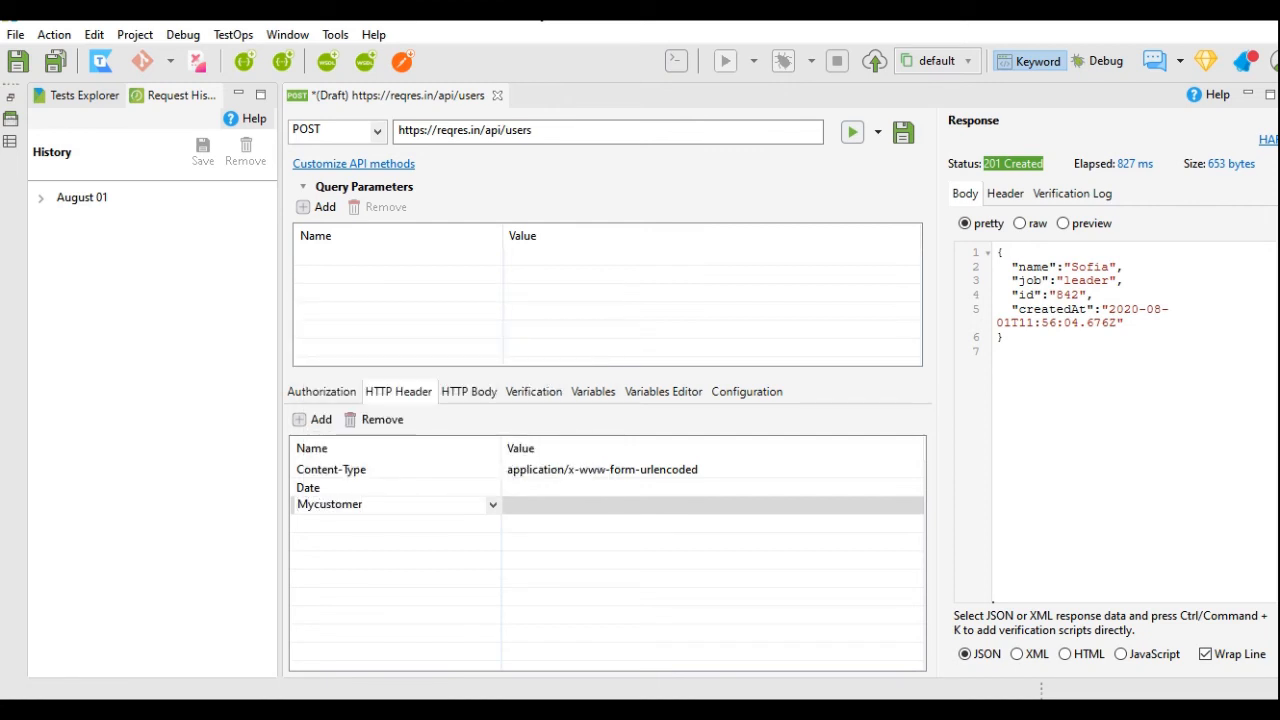
{"action": "key", "text": "BackSpace"}
{"action": "type", "text": "her"}
{"action": "type", "text": "ader"}
{"action": "left_click", "coordinate": [543, 506]}
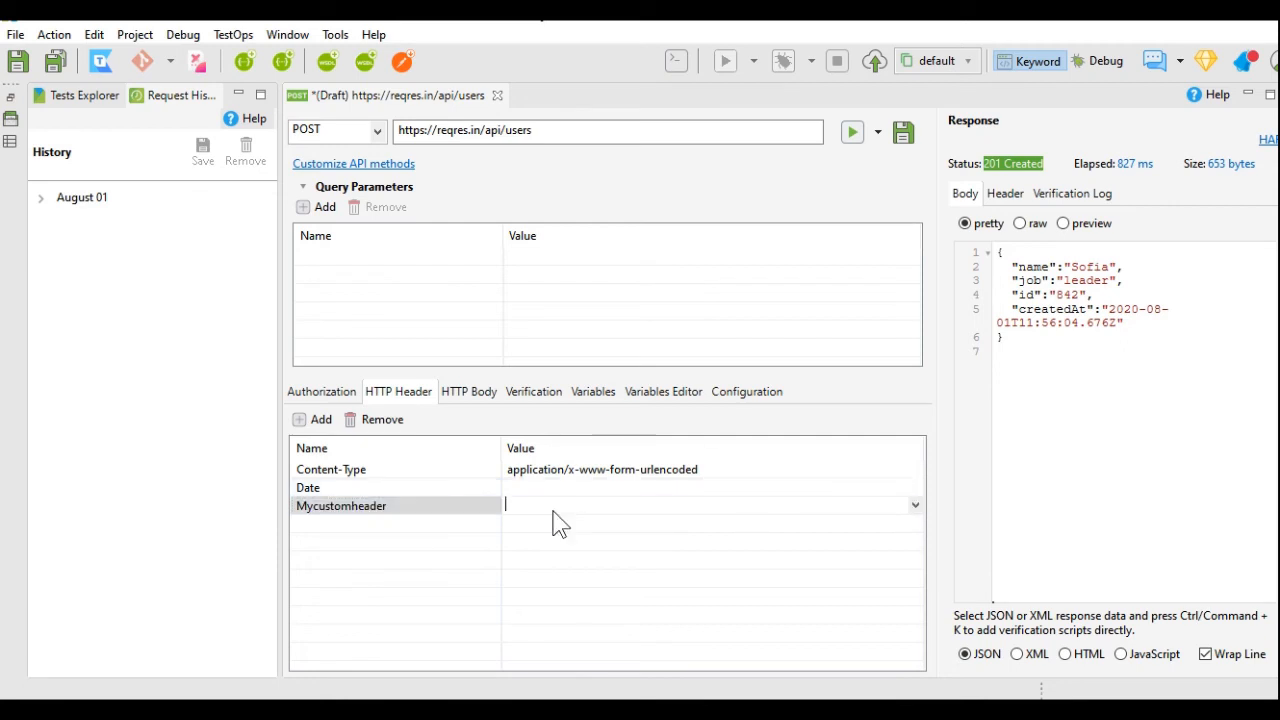
{"action": "type", "text": "My"}
{"action": "type", "text": "customer"}
{"action": "type", "text": "he"}
{"action": "type", "text": "ader"}
{"action": "left_click", "coordinate": [763, 471]}
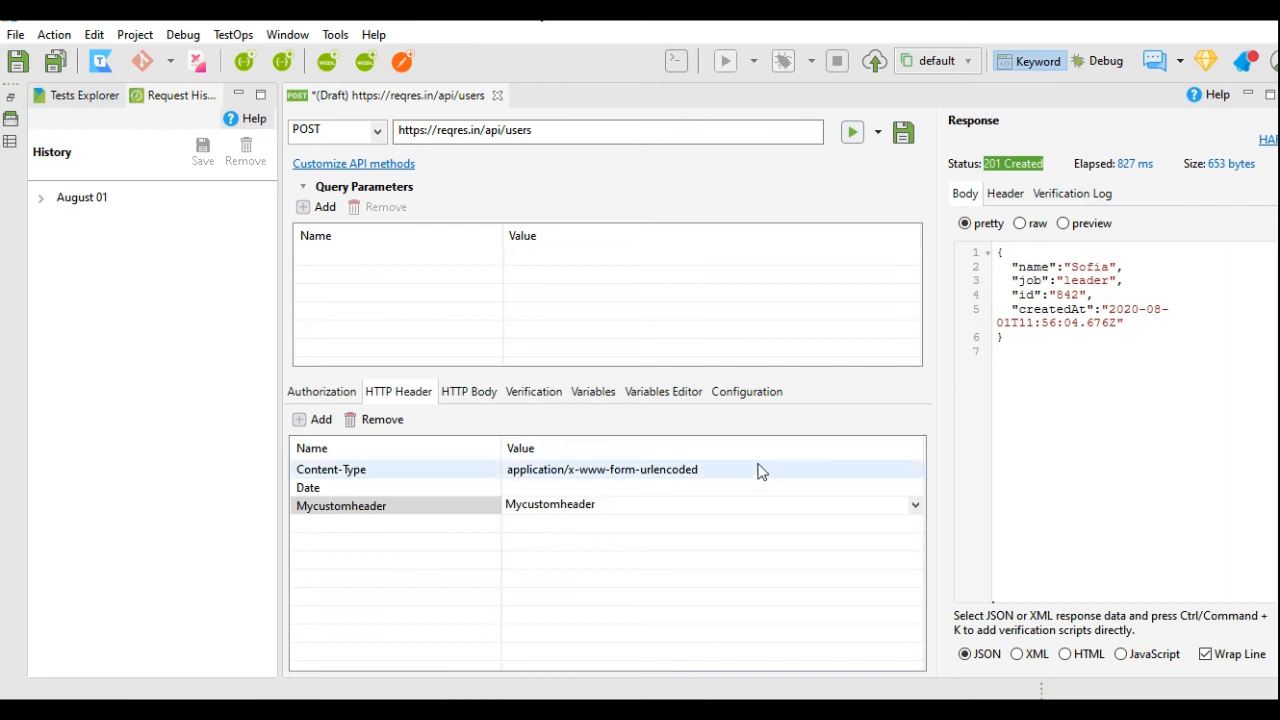
{"action": "left_click", "coordinate": [757, 540]}
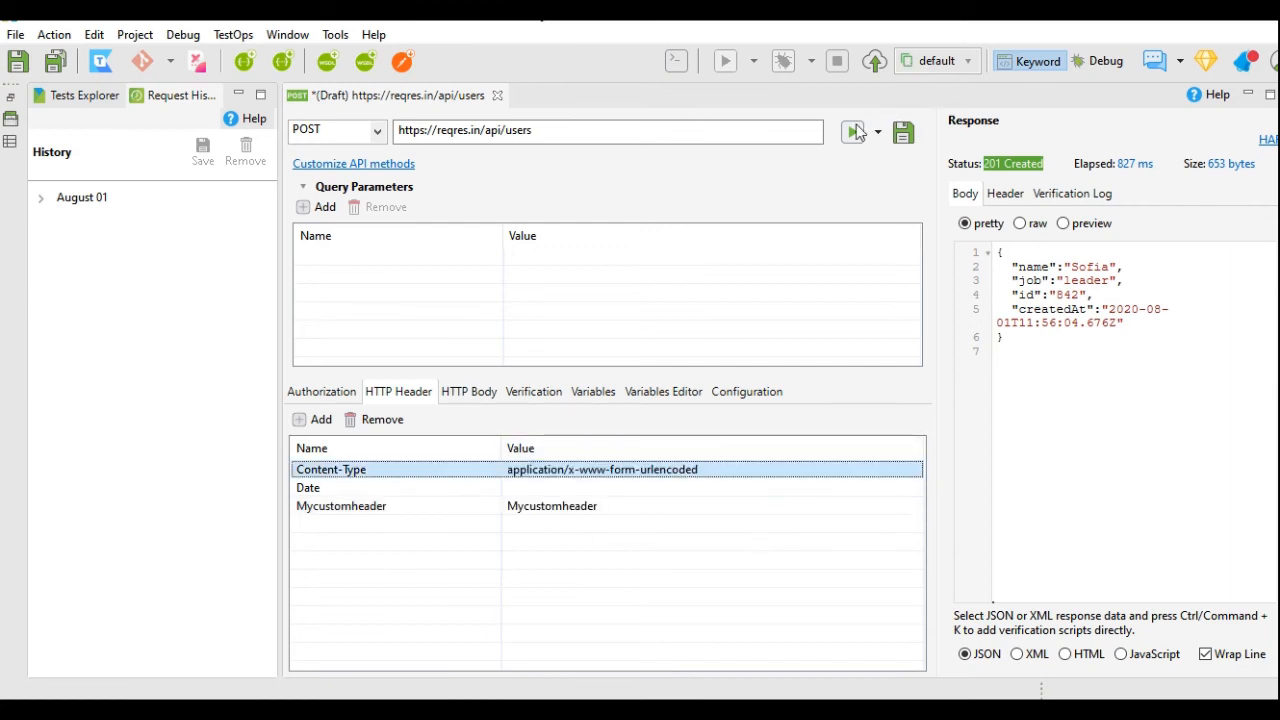
Send the POST request, examine the Date and Mycustomheader entries in its HAR file, and close the file.
{"action": "left_click", "coordinate": [853, 132]}
{"action": "left_click", "coordinate": [763, 367]}
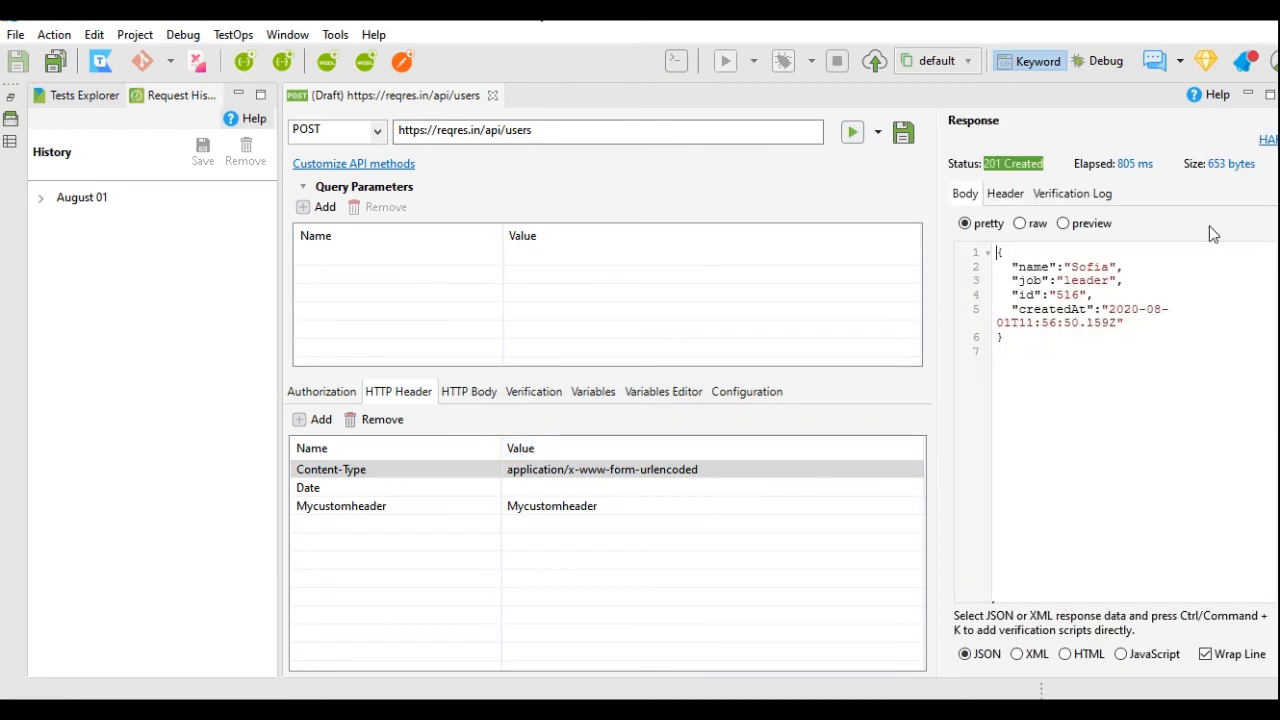
{"action": "left_click", "coordinate": [1268, 145]}
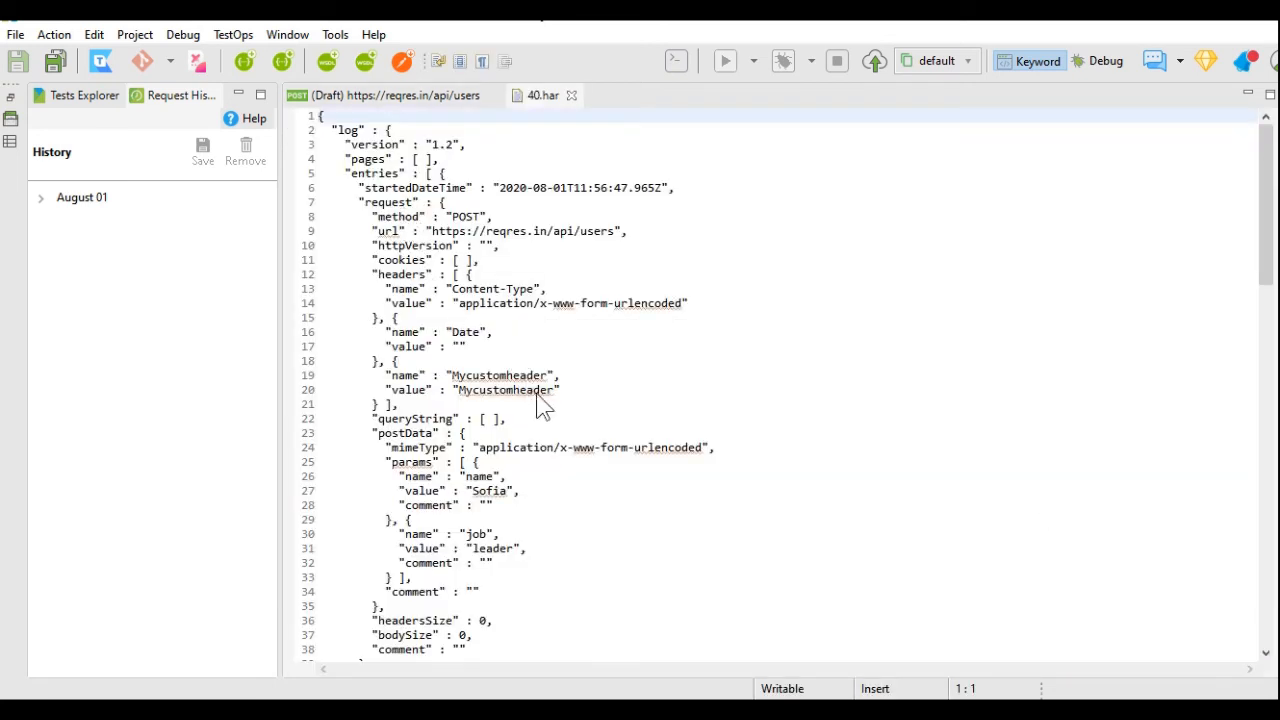
{"action": "left_click_drag", "start_coordinate": [391, 377], "coordinate": [581, 403]}
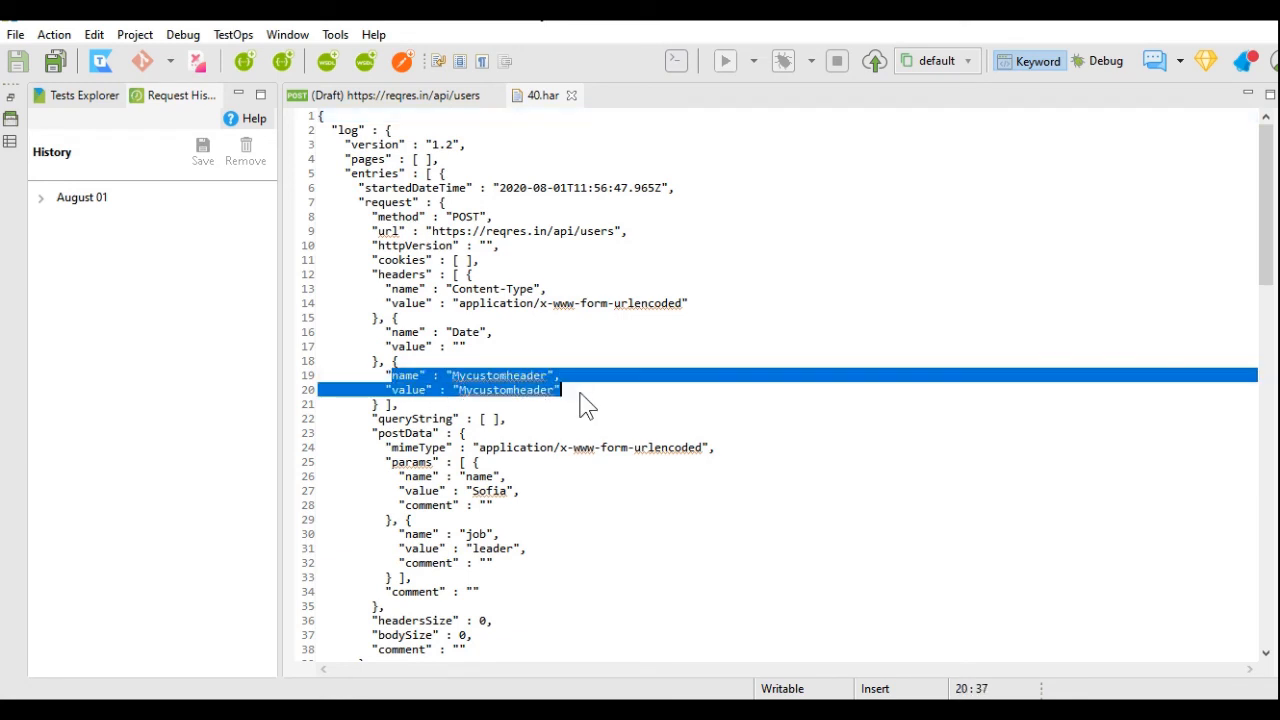
{"action": "left_click_drag", "start_coordinate": [386, 332], "coordinate": [478, 360]}
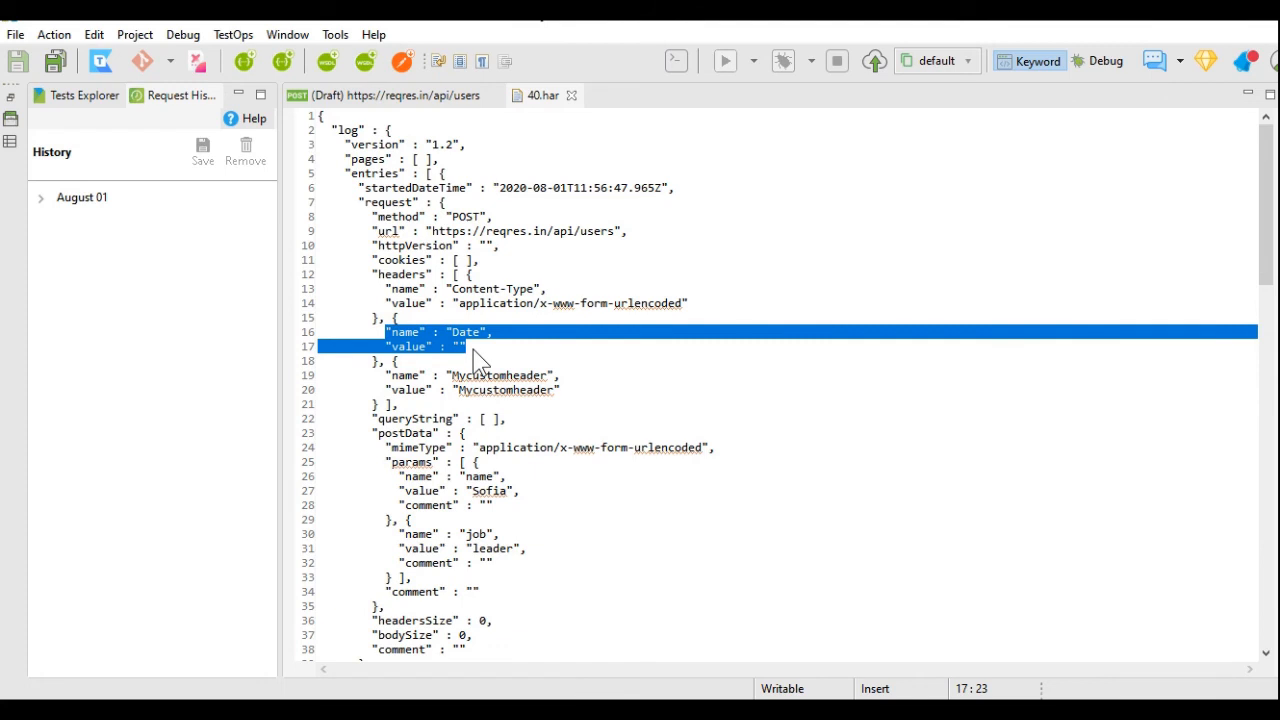
{"action": "left_click_drag", "start_coordinate": [383, 376], "coordinate": [560, 404]}
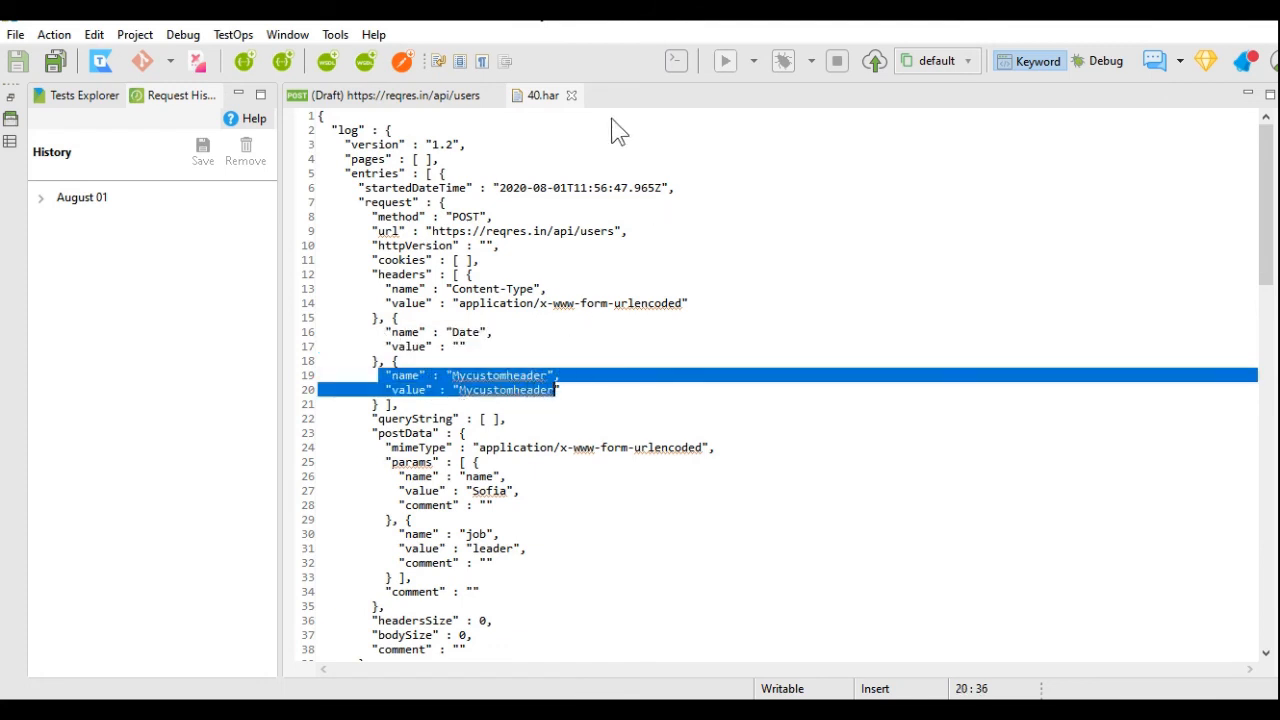
{"action": "left_click", "coordinate": [573, 96]}
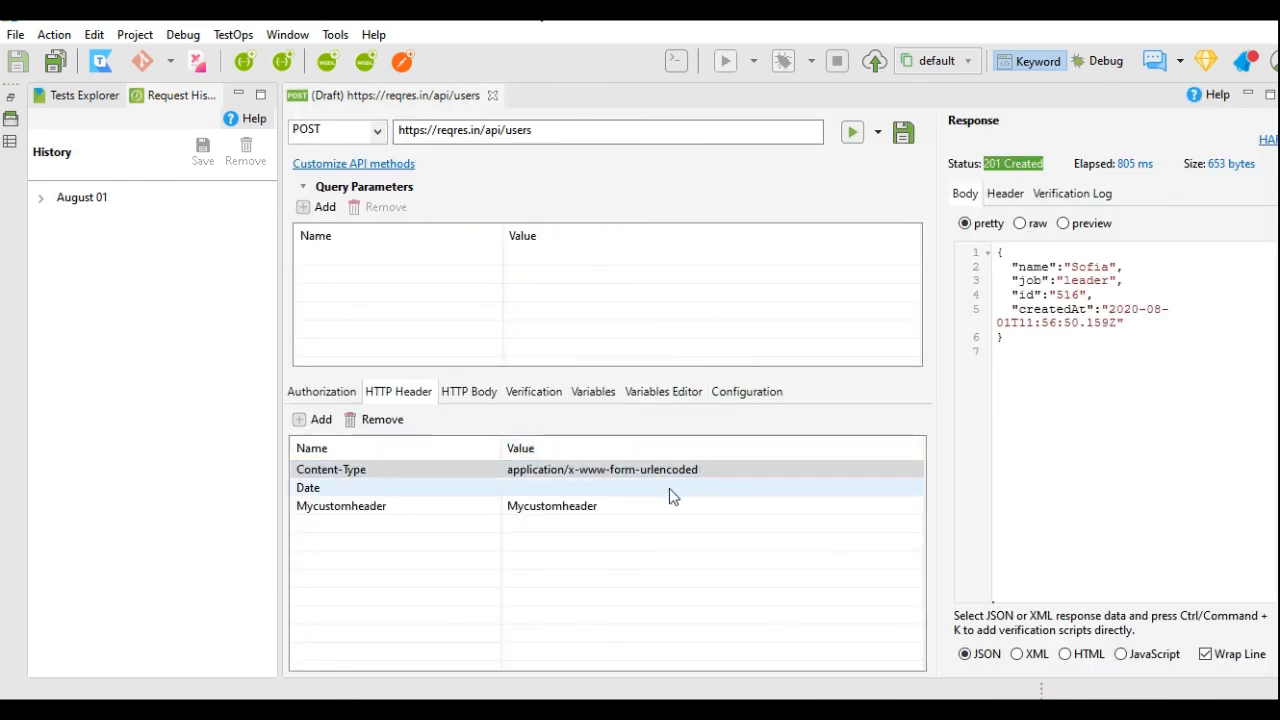
Remove the Mycustomheader and Date entries from the HTTP headers, keeping only Content-Type.
{"action": "left_click", "coordinate": [435, 508]}
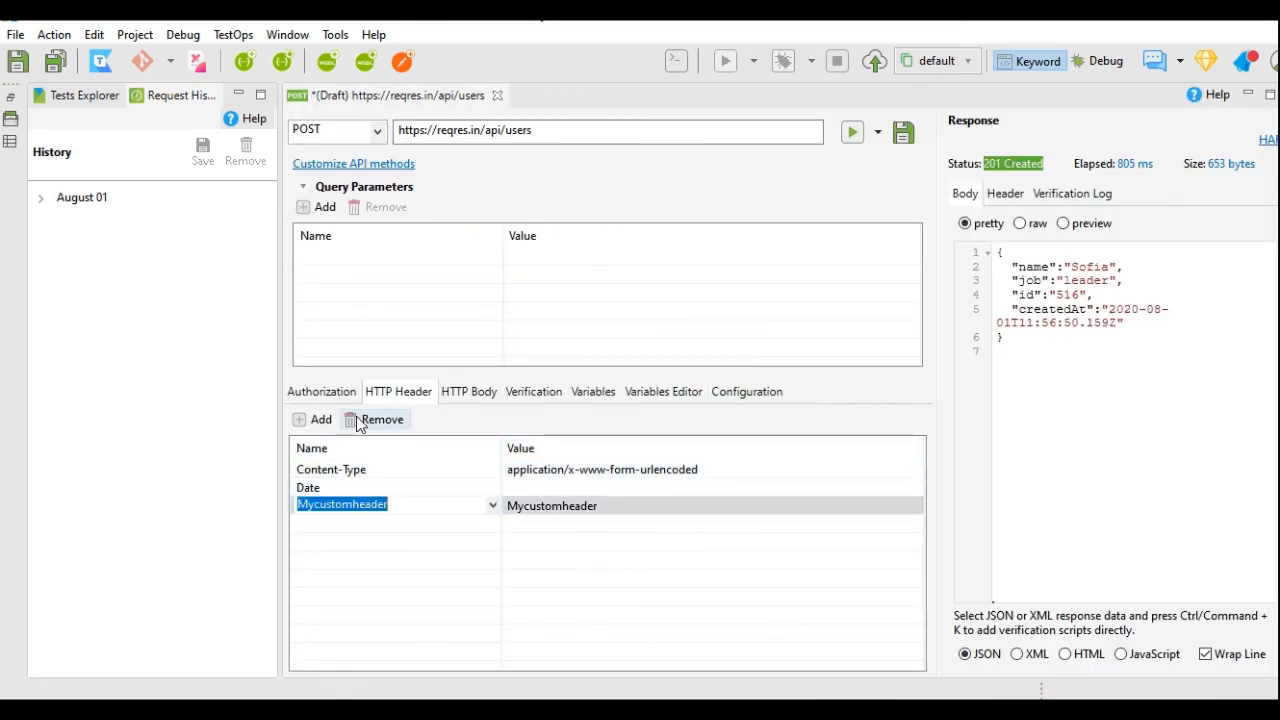
{"action": "left_click", "coordinate": [358, 420]}
{"action": "left_click", "coordinate": [391, 491]}
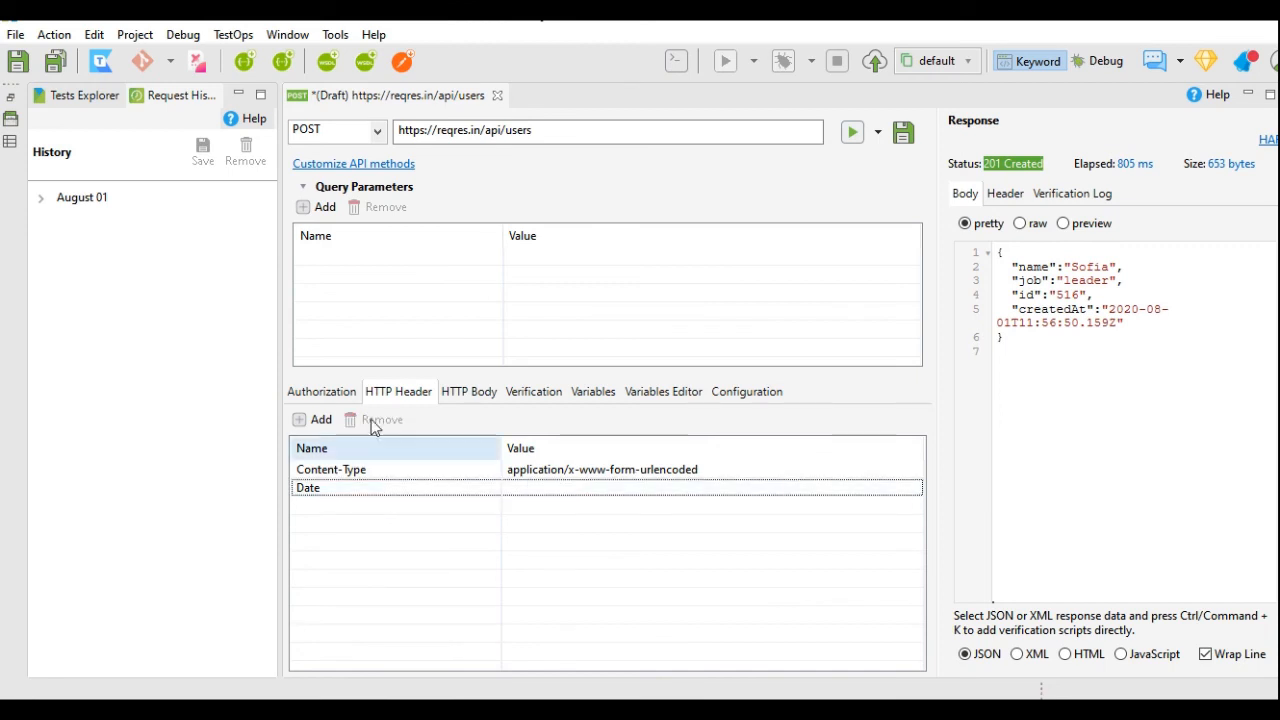
{"action": "left_click", "coordinate": [342, 485]}
{"action": "left_click", "coordinate": [370, 423]}
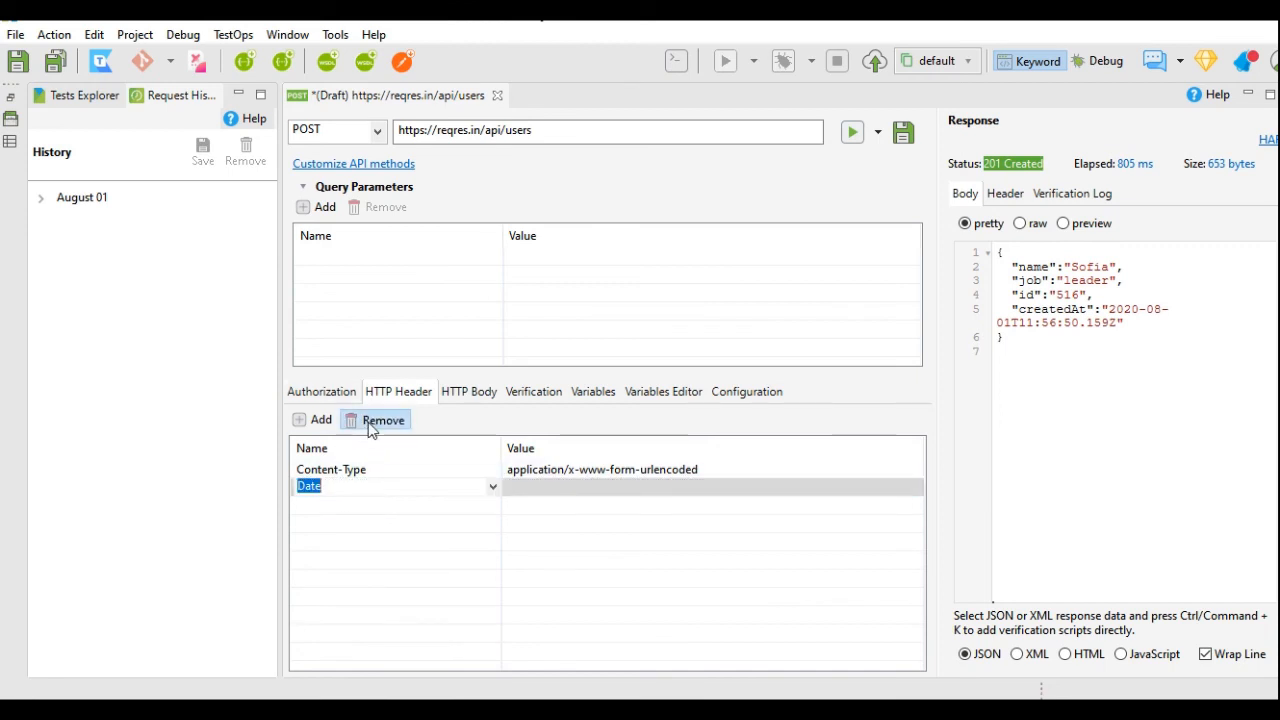
{"action": "double_click", "coordinate": [630, 472]}
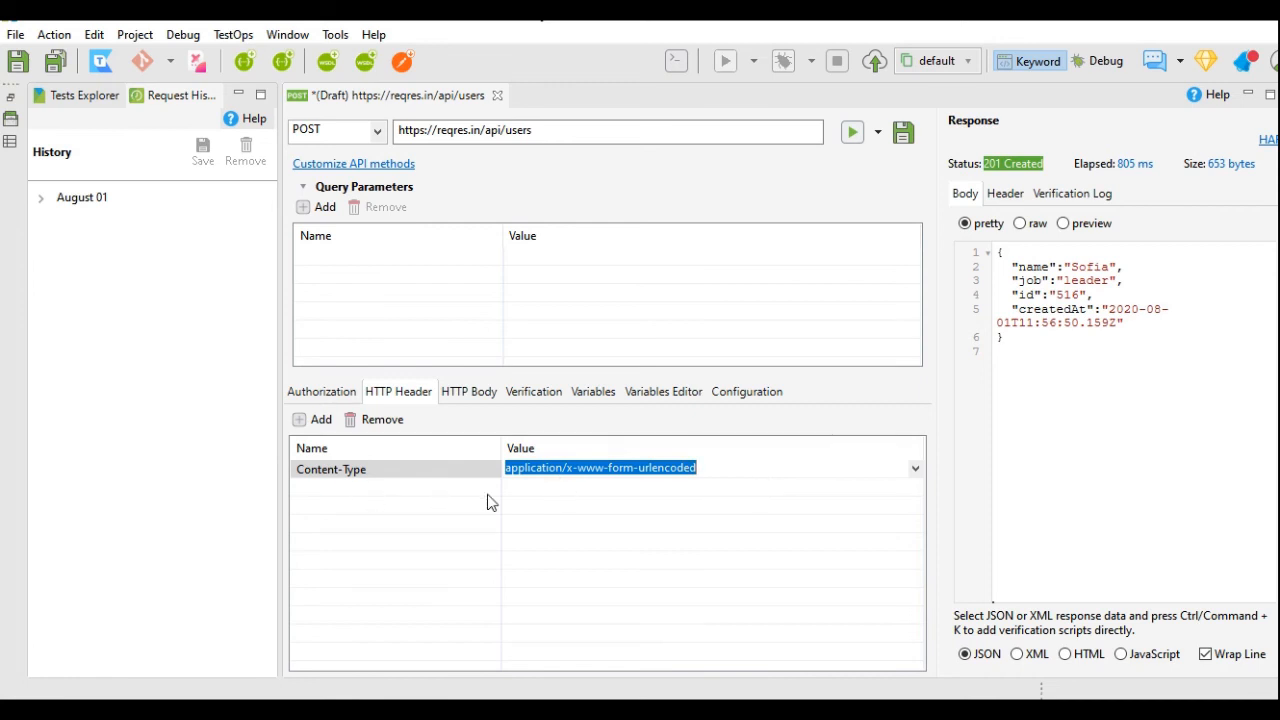
{"action": "left_click", "coordinate": [498, 518]}
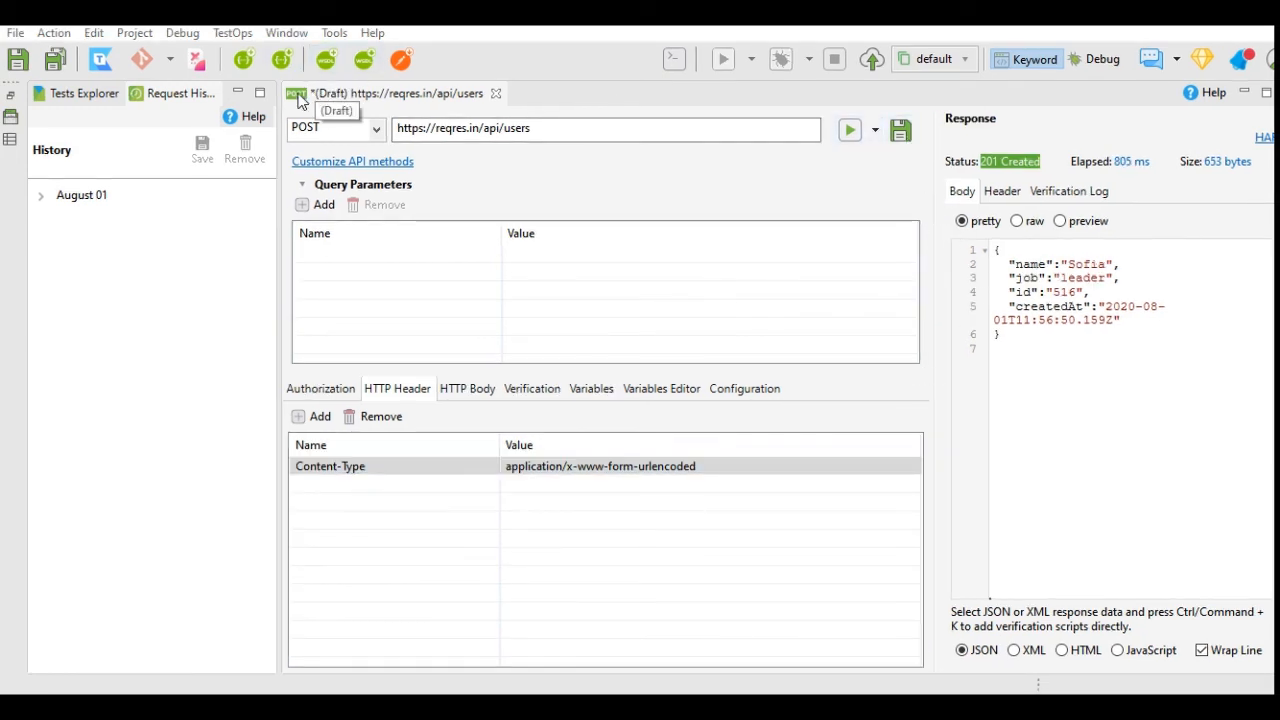
Save the draft request to the Object Repository under the name TestPostRestReq.
{"action": "left_click", "coordinate": [901, 131]}
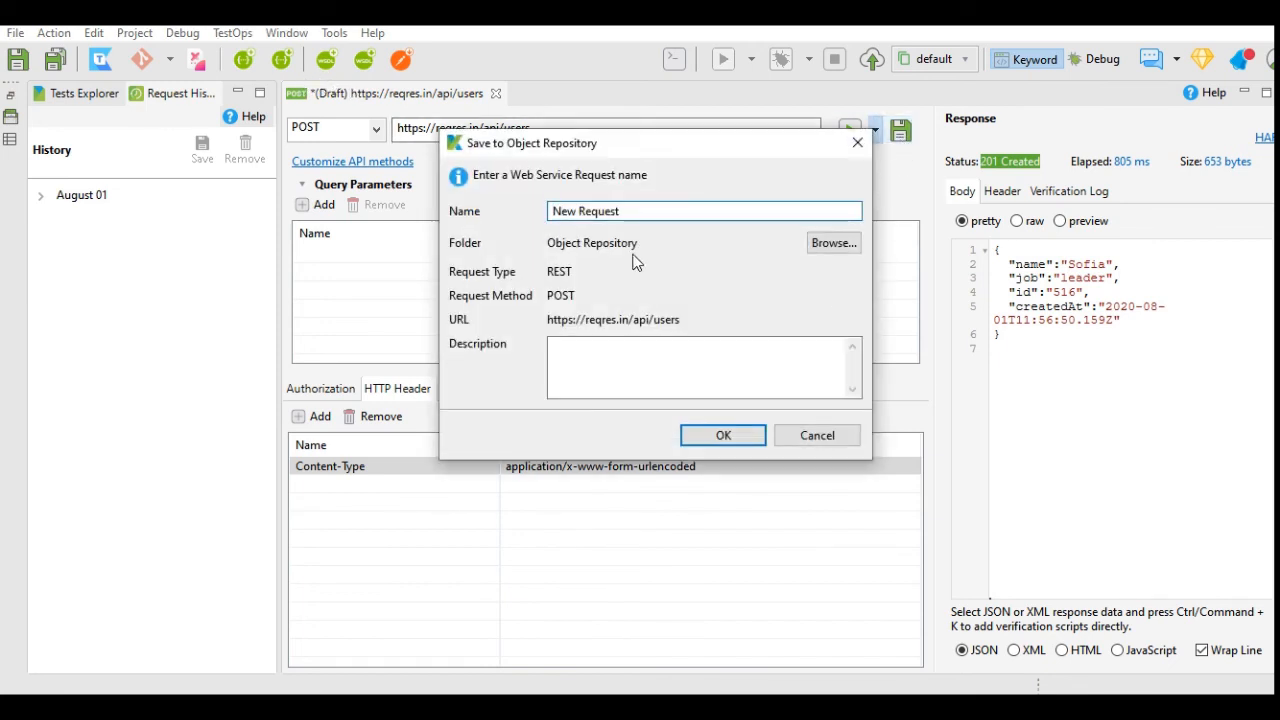
{"action": "key", "text": "ctrl+a"}
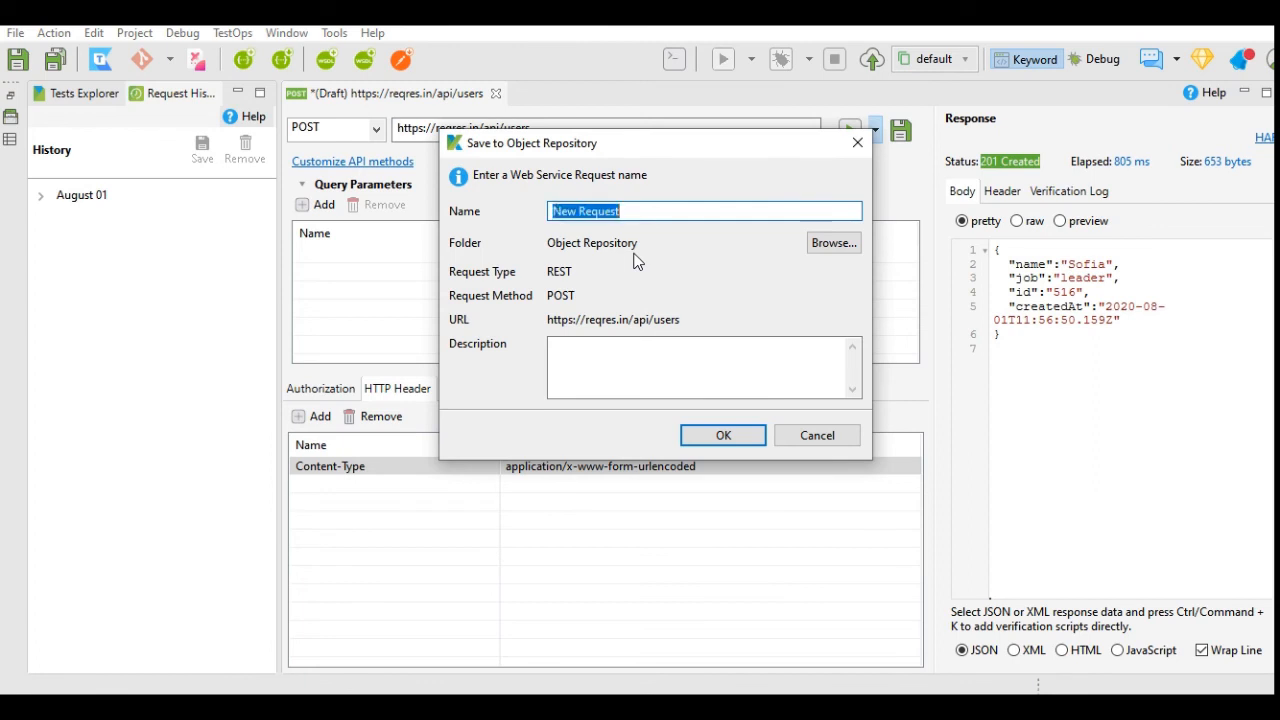
{"action": "type", "text": "TestPOst"}
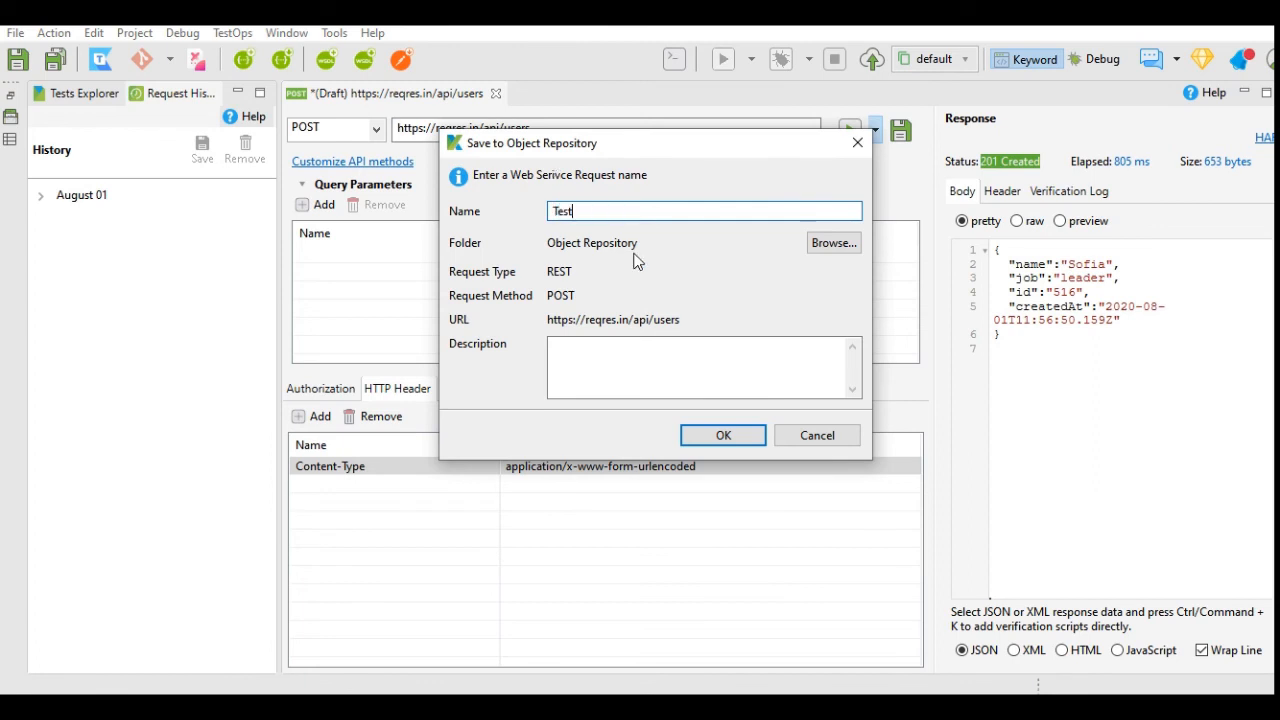
{"action": "key", "text": "BackSpace"}
{"action": "key", "text": "BackSpace"}
{"action": "key", "text": "BackSpace"}
{"action": "type", "text": "po"}
{"action": "key", "text": "BackSpace"}
{"action": "key", "text": "BackSpace"}
{"action": "type", "text": "ostRestReq"}
{"action": "left_click", "coordinate": [724, 436]}
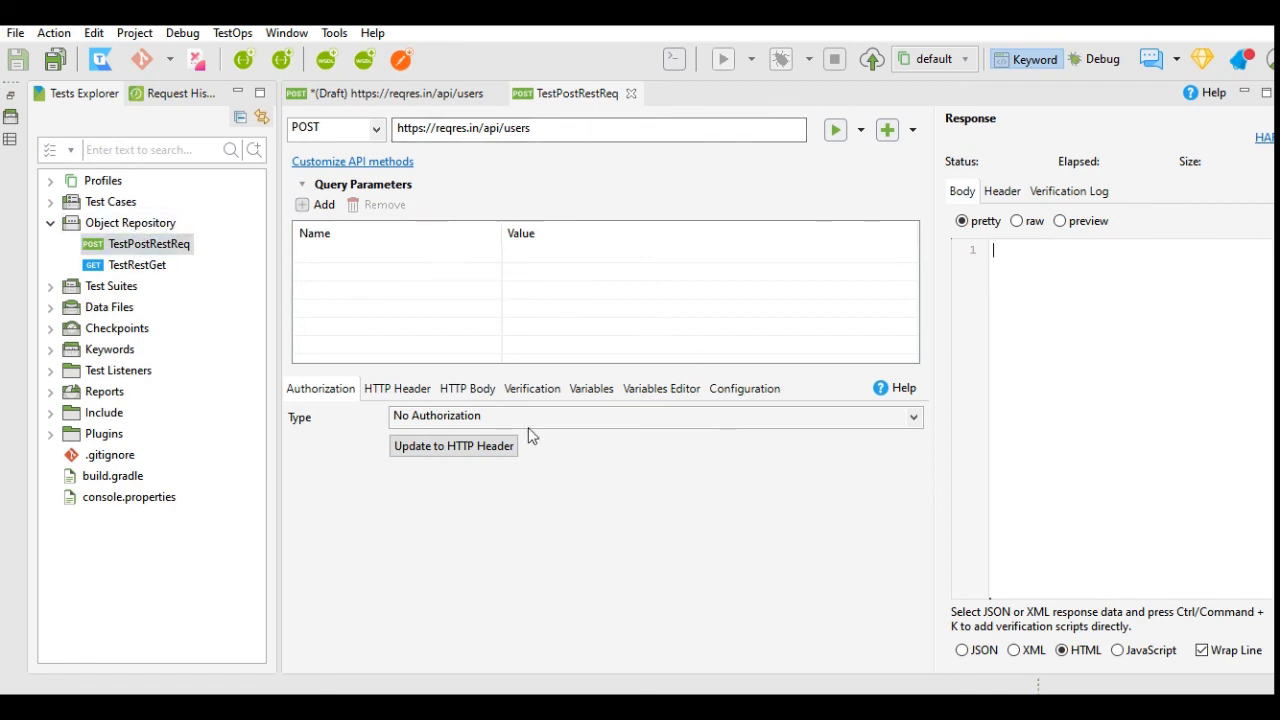
Examine the HTTP body parameters and the HTTP header of the saved TestPostRestReq request.
{"action": "left_click", "coordinate": [480, 394]}
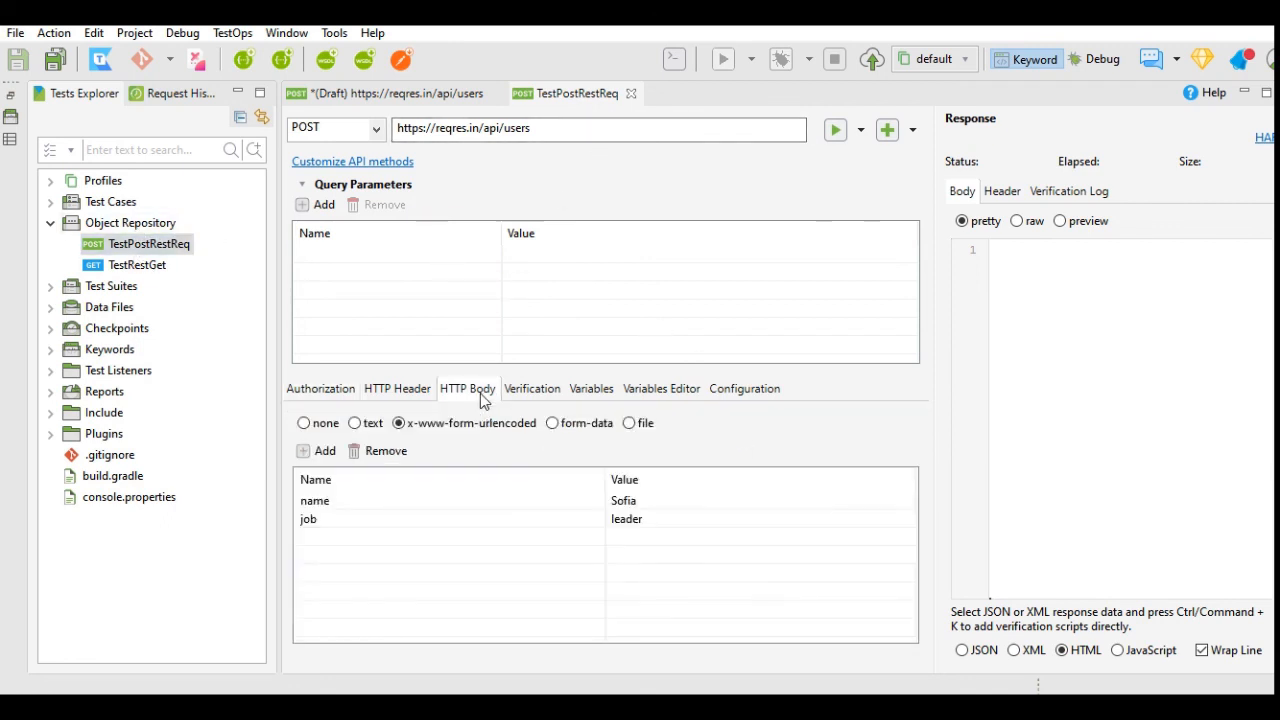
{"action": "left_click", "coordinate": [407, 396]}
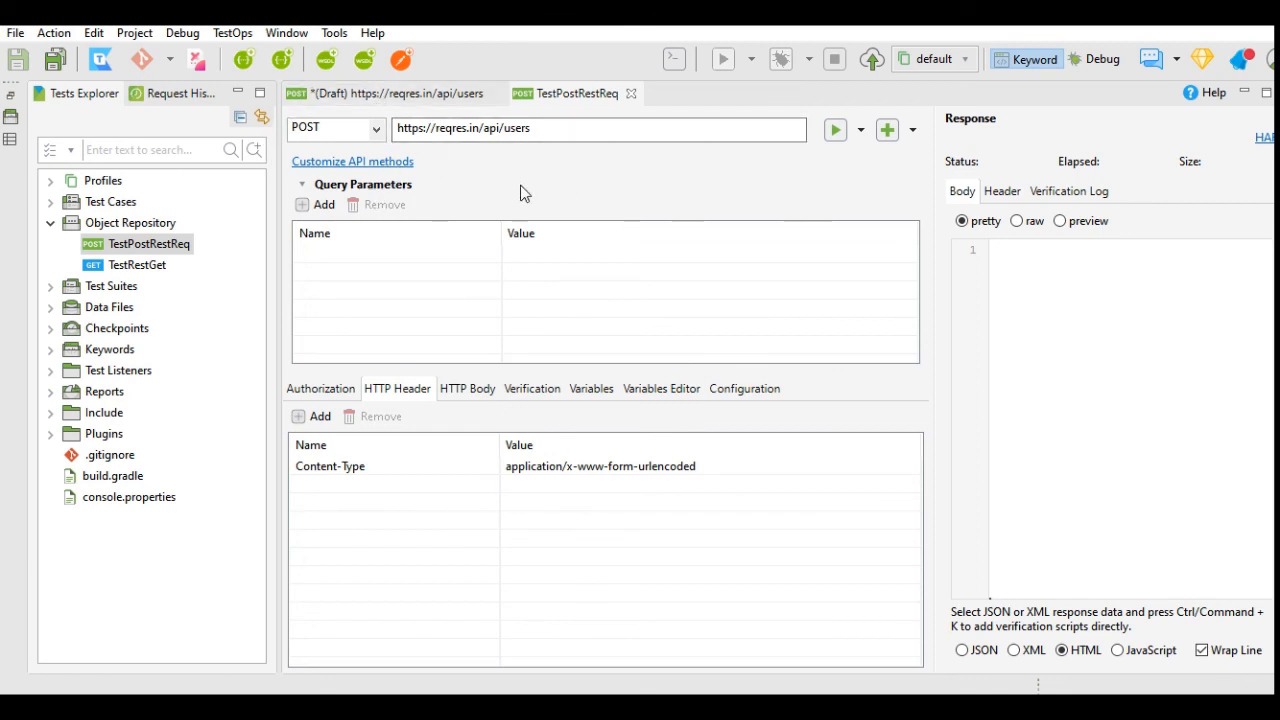
{"action": "left_click", "coordinate": [466, 392]}
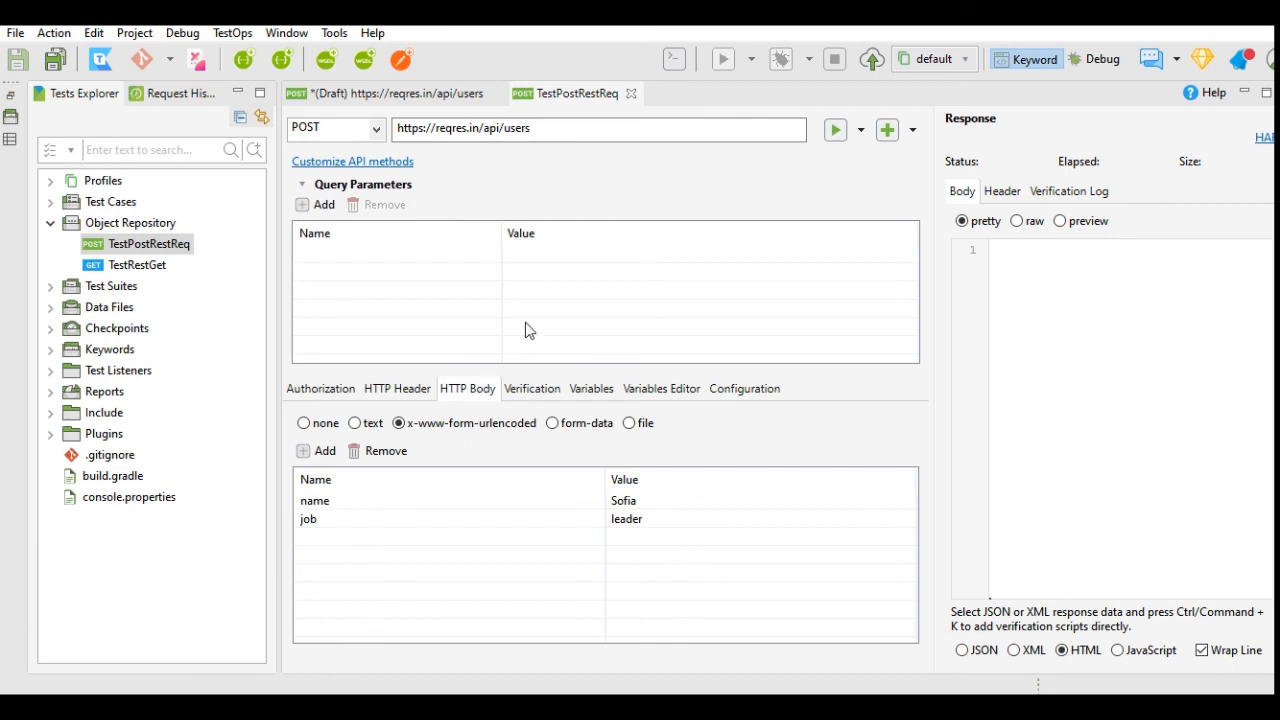
{"action": "left_click", "coordinate": [388, 390]}
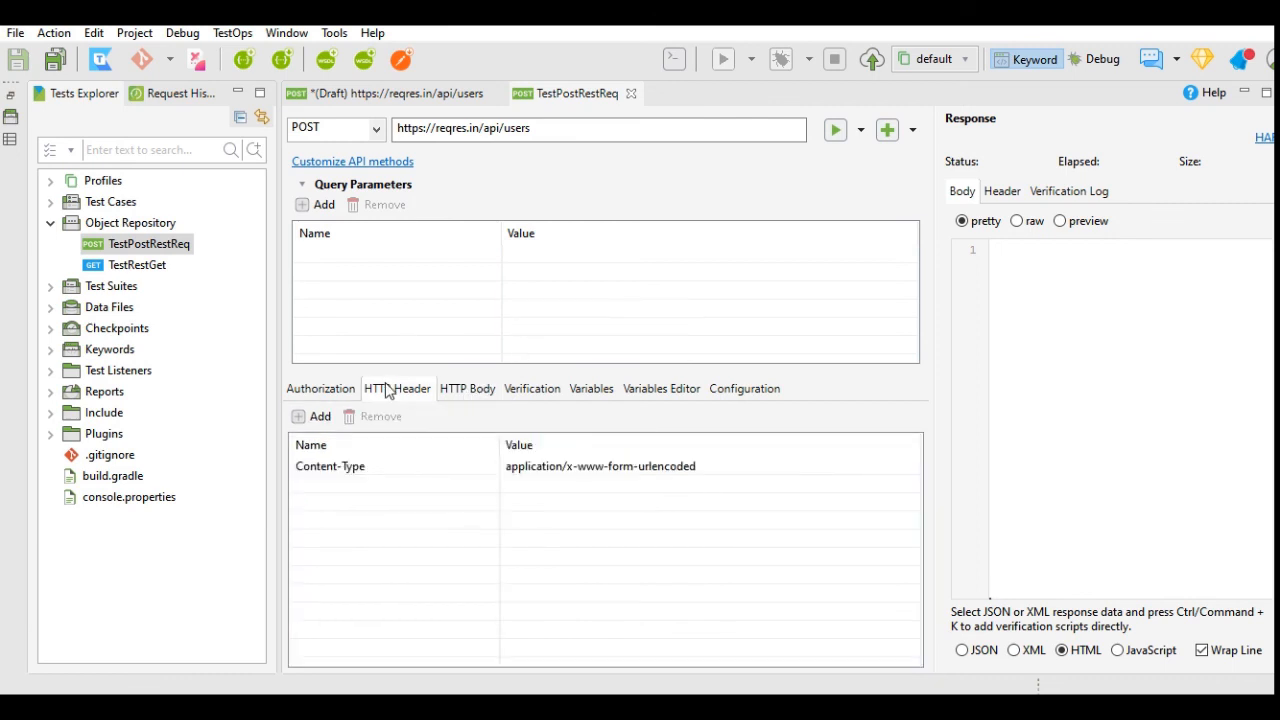